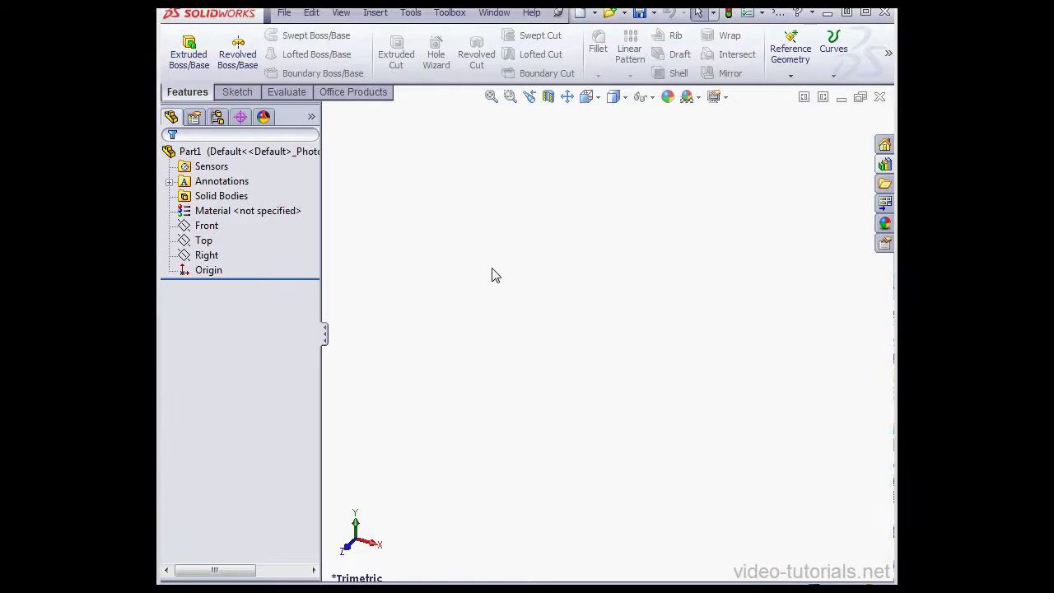
Create an Ansi Inch RECT Tube structural steel profile, size TS4x2x0.25, as a sketch on the Front plane
left_click(207, 225)
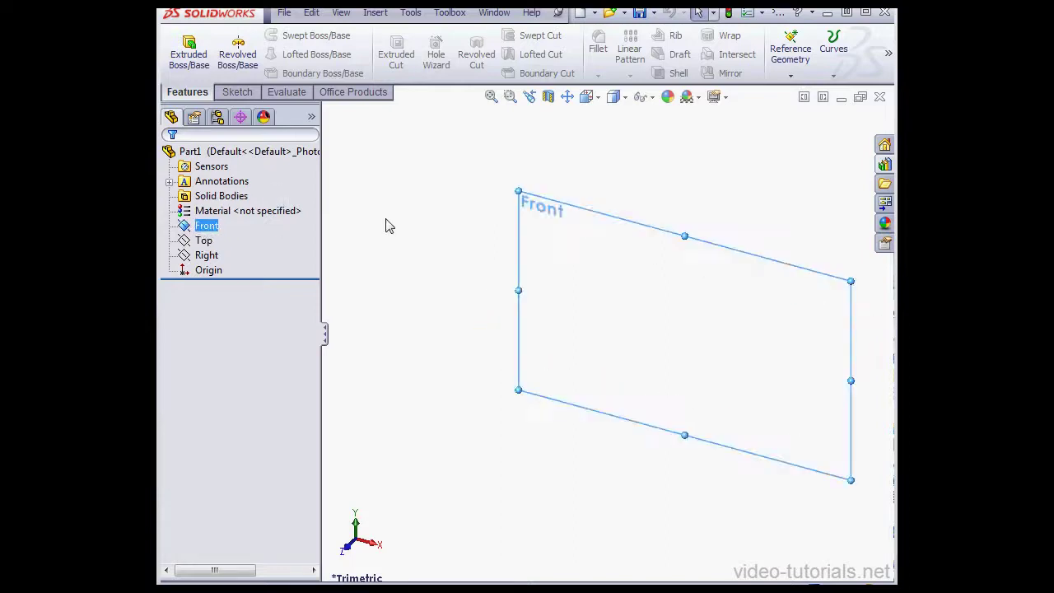
left_click(459, 13)
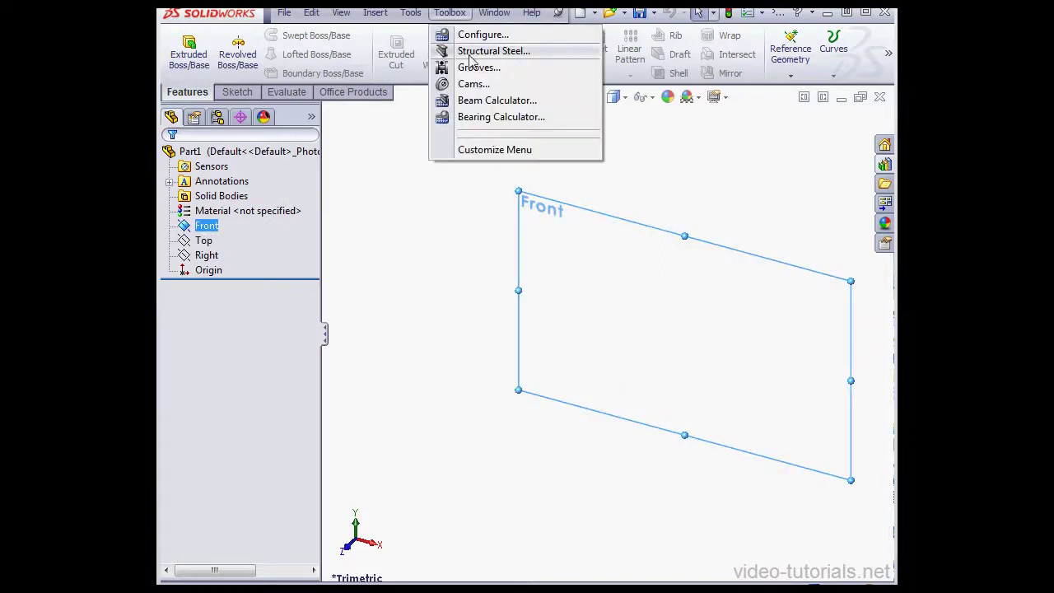
left_click(470, 53)
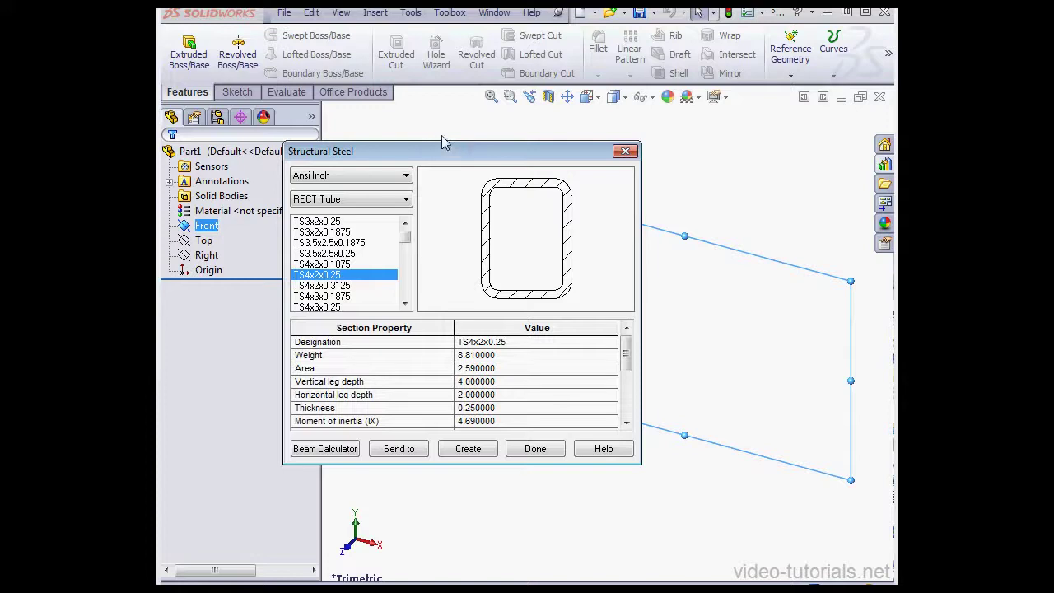
left_click(406, 176)
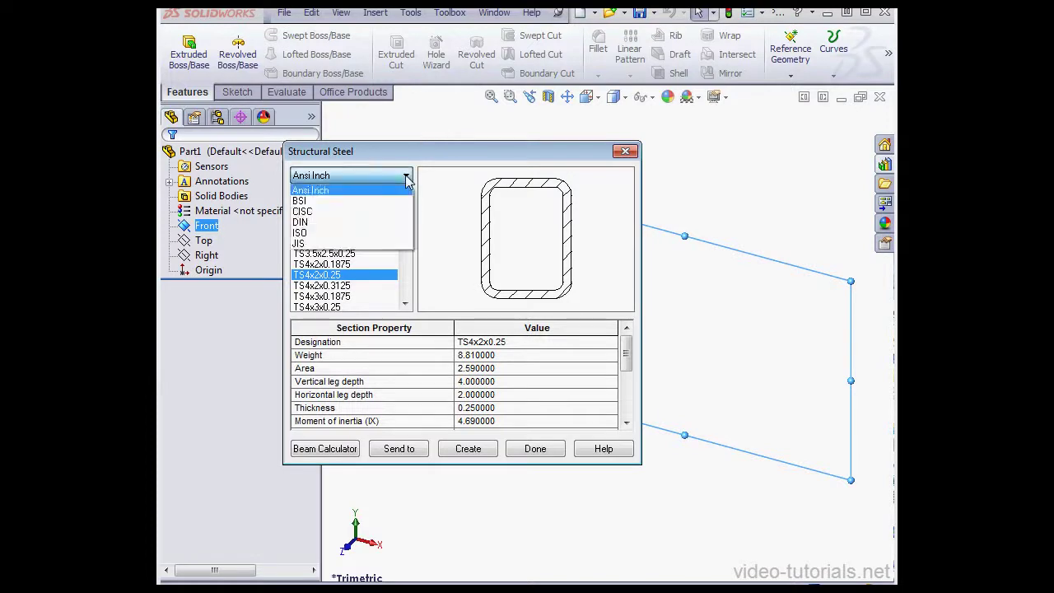
left_click(346, 191)
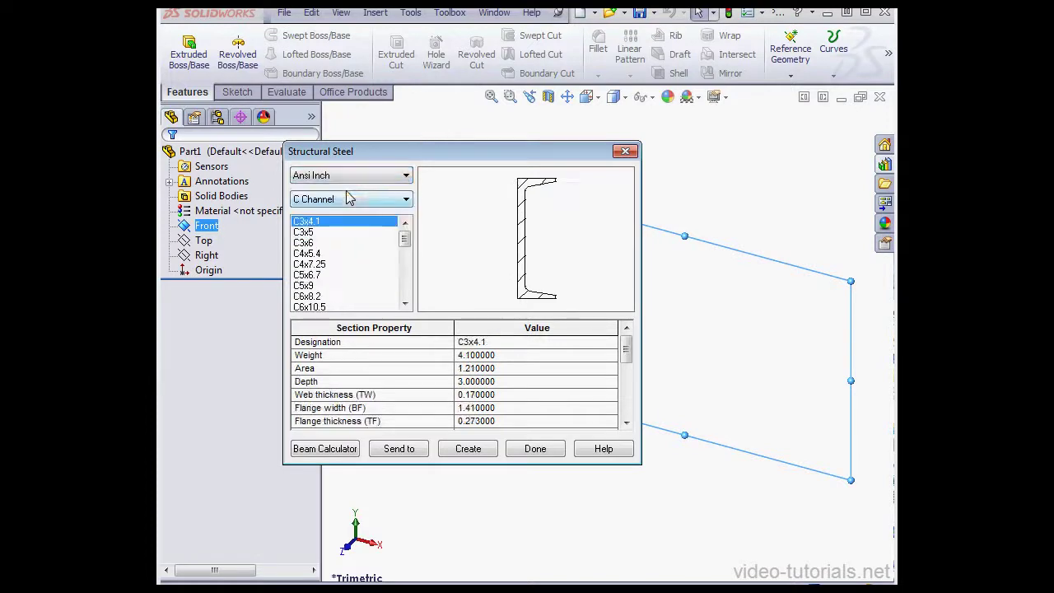
left_click(406, 200)
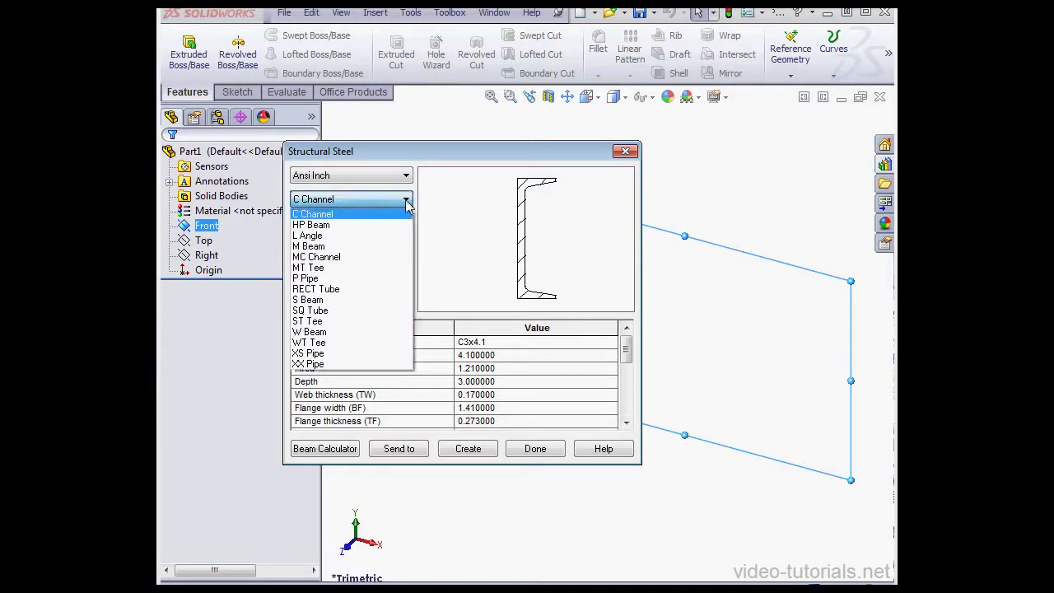
left_click(354, 289)
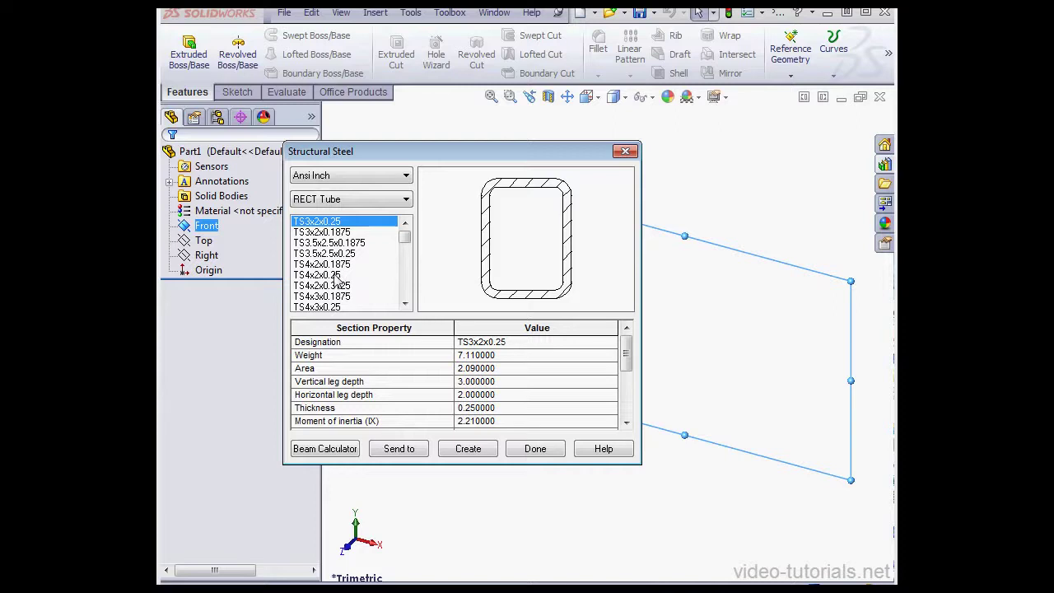
left_click(342, 277)
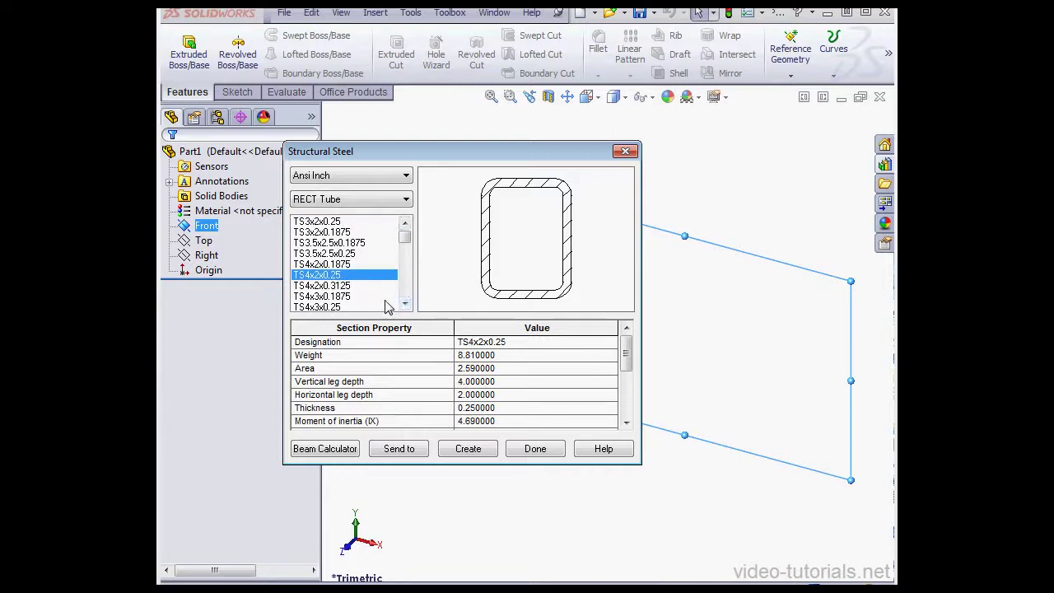
left_click(470, 451)
left_click(535, 449)
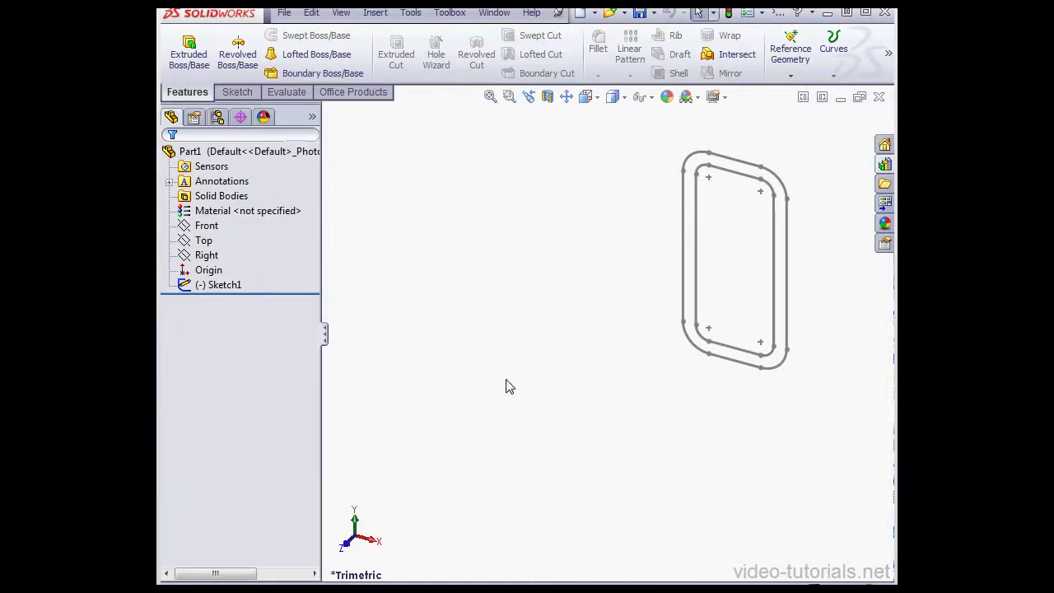
Open the tube profile sketch for editing and orient the model to the Front view
left_click(217, 286)
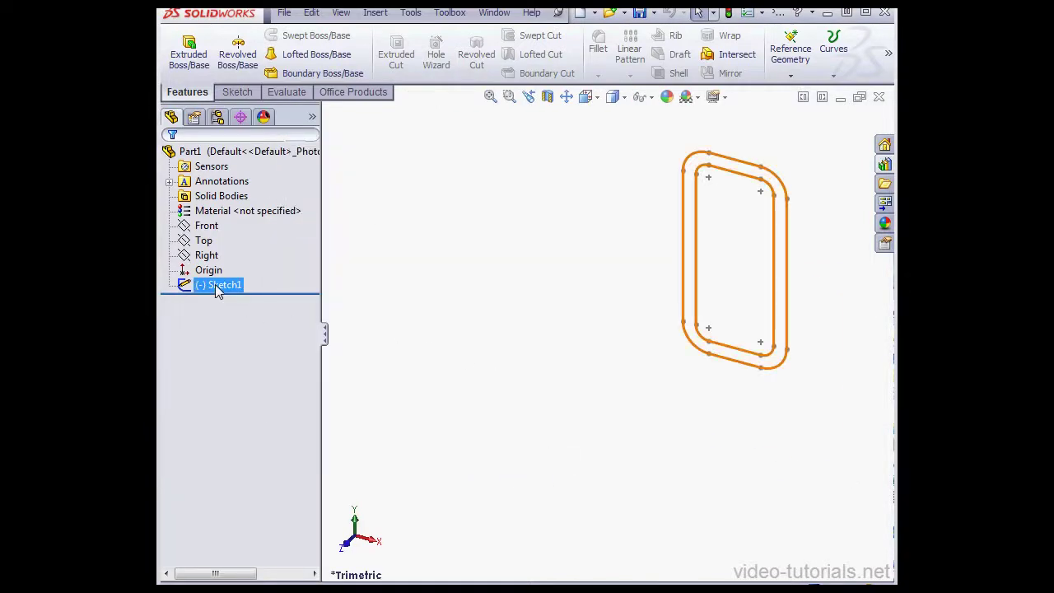
right_click(217, 287)
left_click(230, 238)
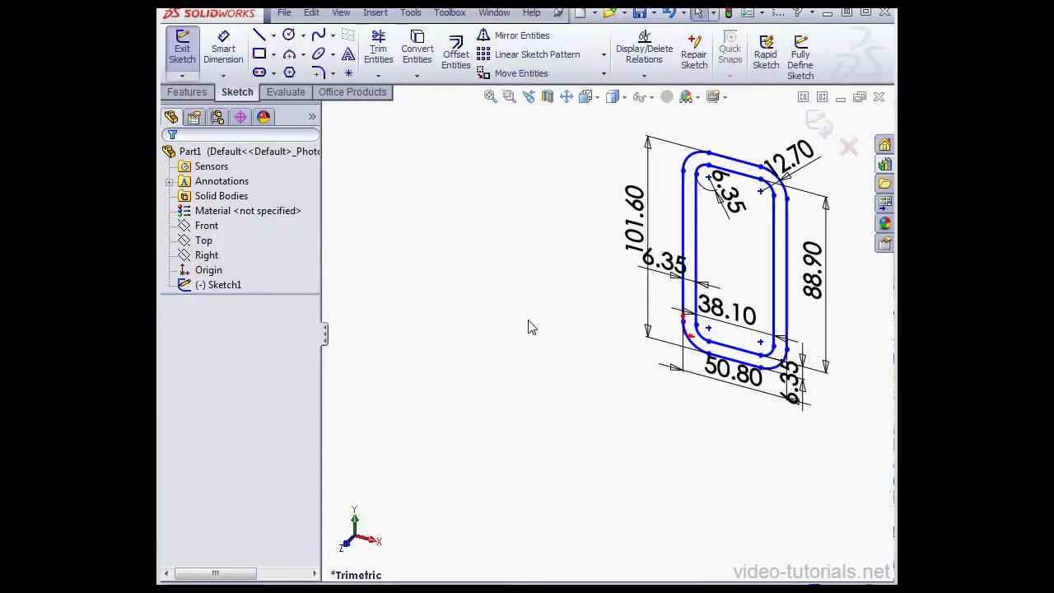
left_click(598, 98)
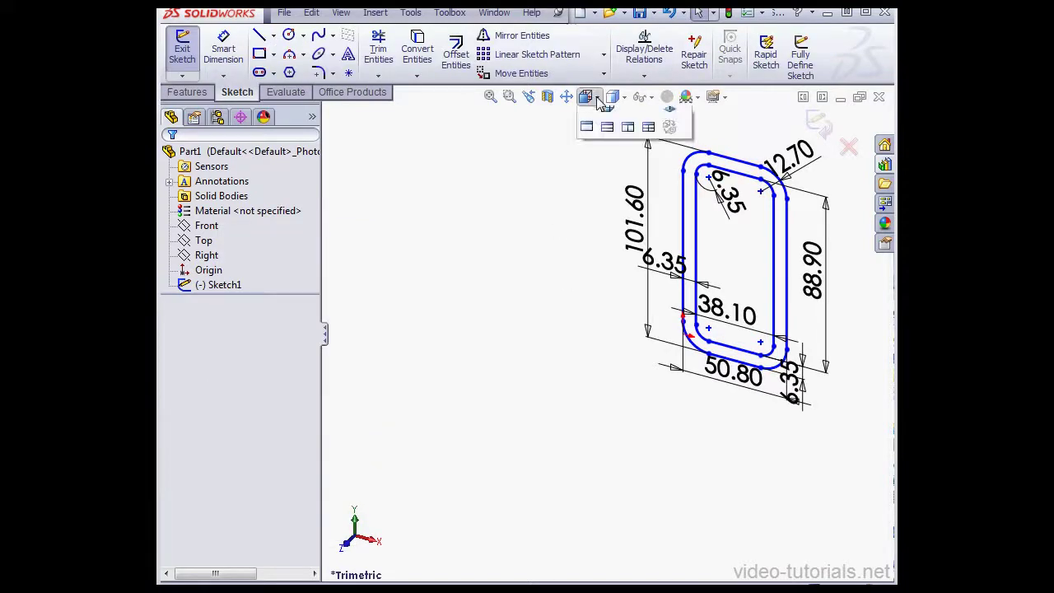
left_click(667, 182)
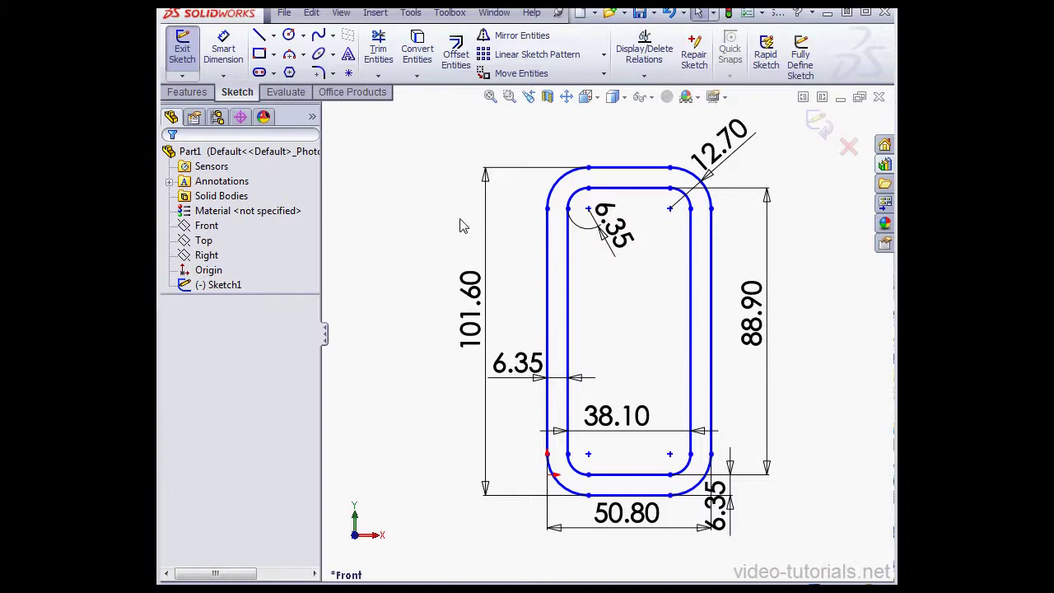
left_click(341, 12)
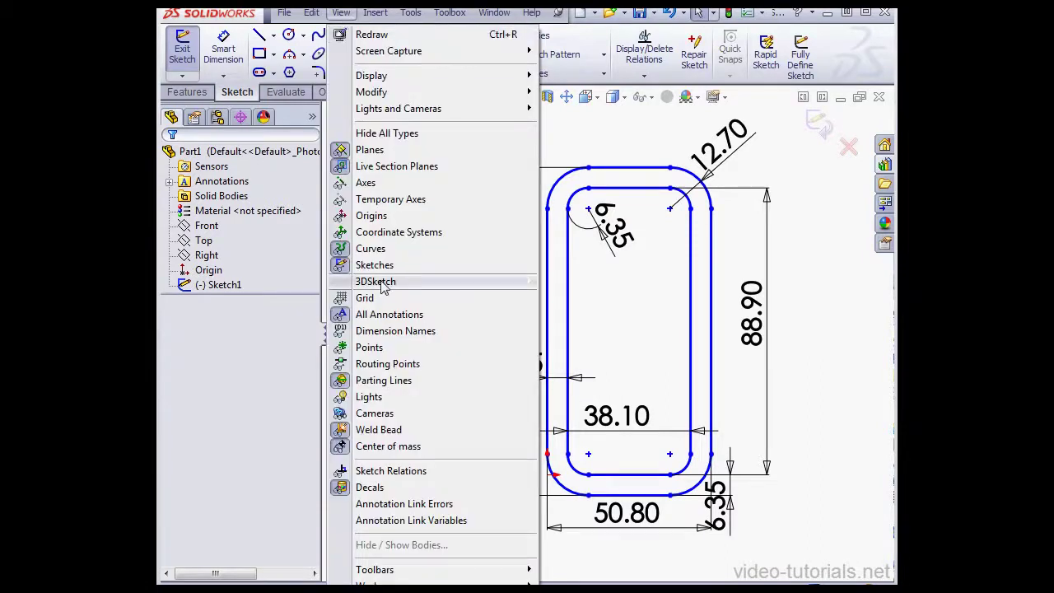
left_click(380, 470)
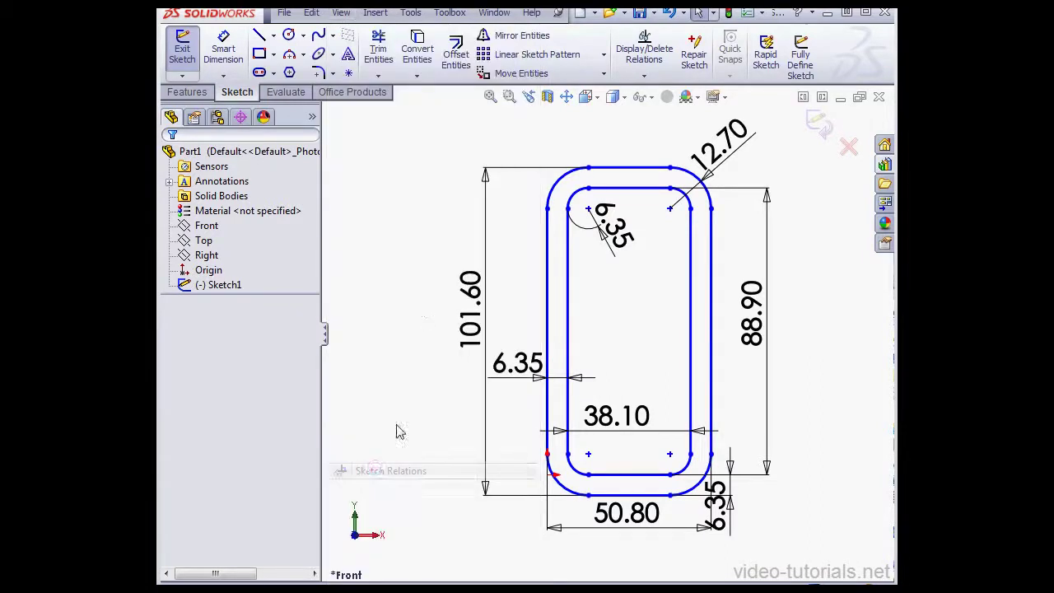
left_click(341, 12)
left_click(381, 469)
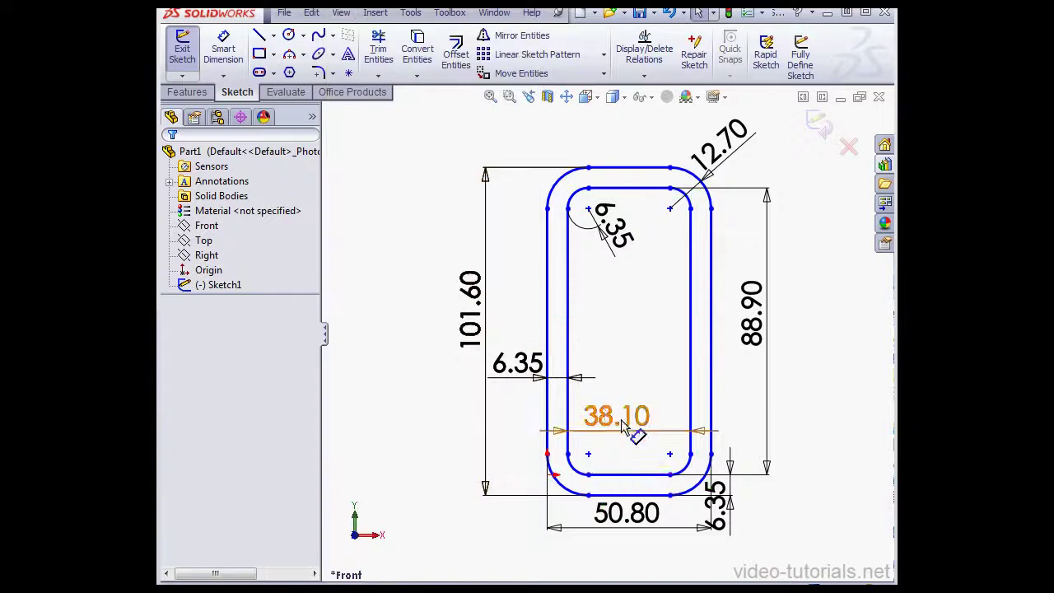
Move the overall width dimension farther below the profile and constrain the origin to the midpoint of the outer bottom line
left_click_drag(638, 520, 634, 556)
left_click(647, 510)
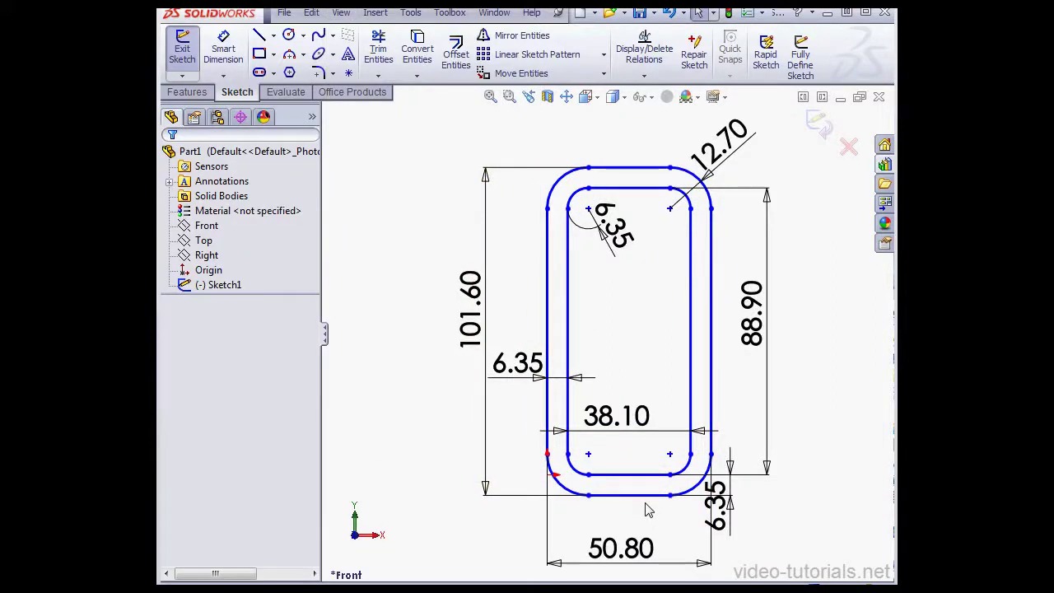
left_click(646, 496)
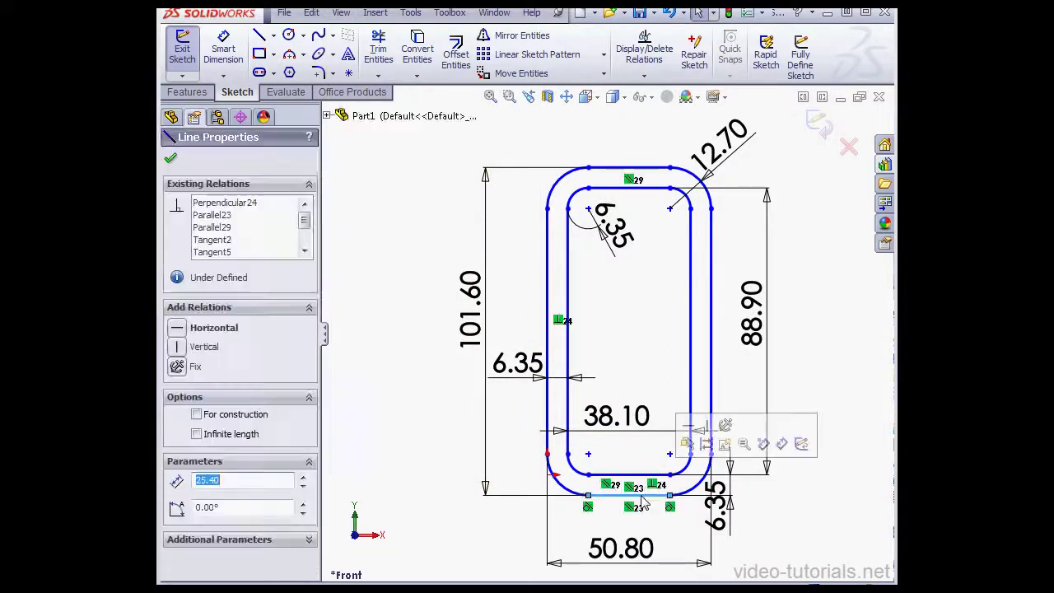
left_click(548, 476, "ctrl")
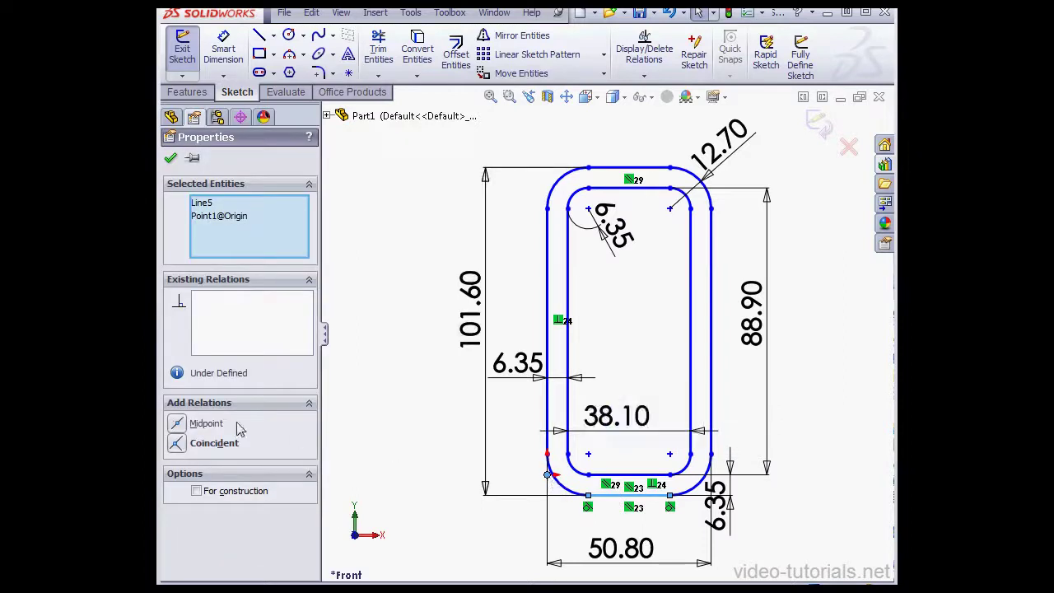
left_click(176, 424)
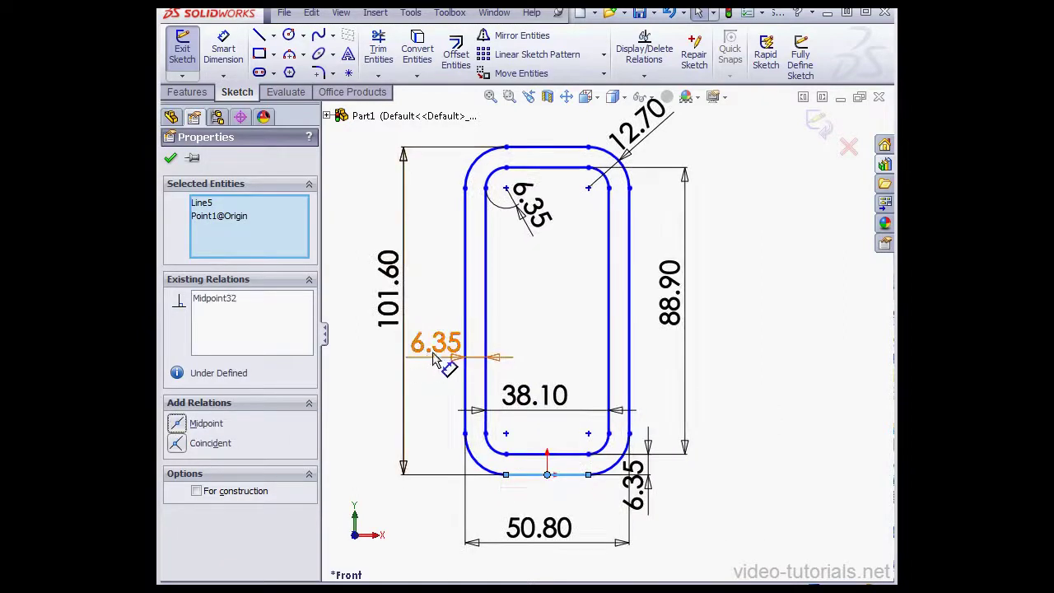
left_click(591, 250)
Add a Horizontal relation to the outer top line of the profile and exit the sketch
left_click(547, 147)
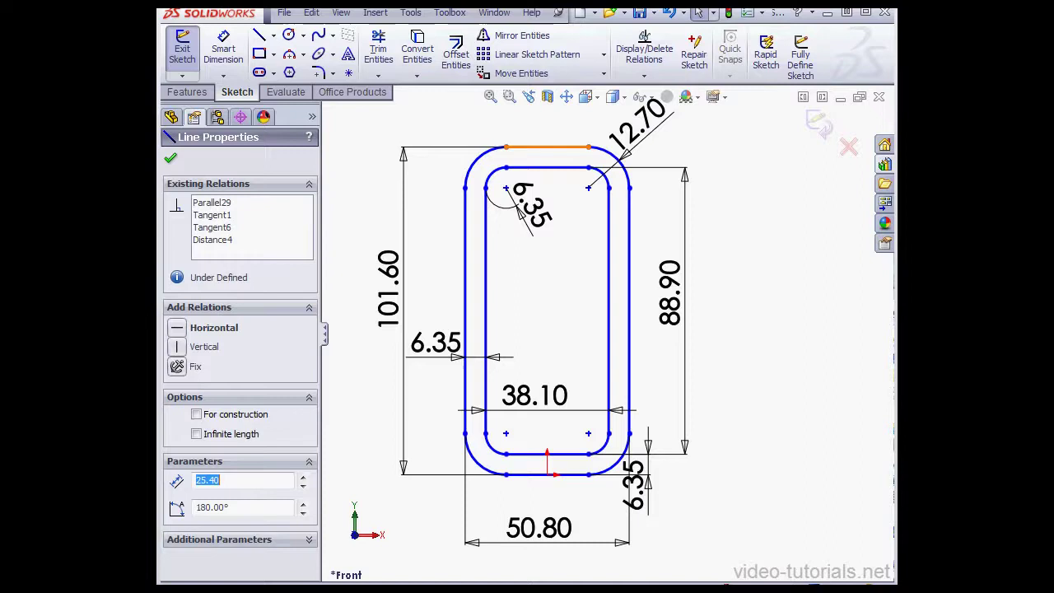
left_click(176, 327)
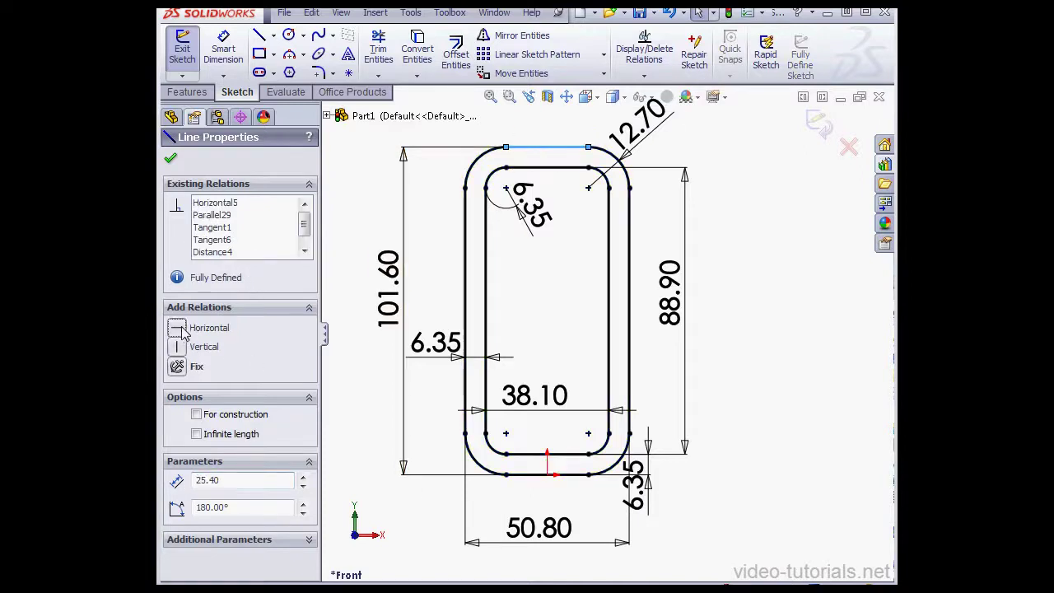
left_click(170, 158)
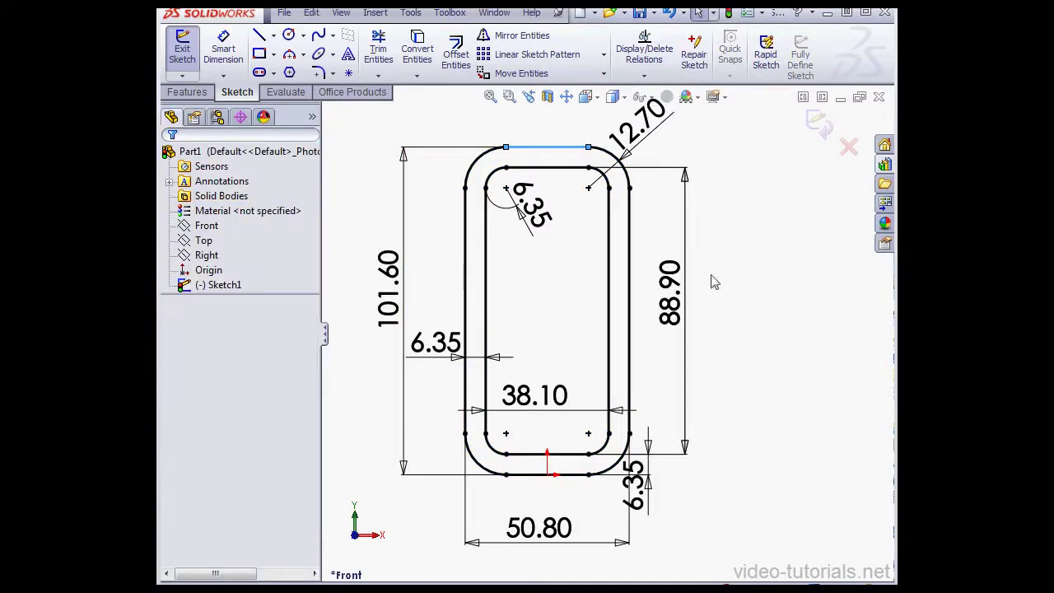
left_click(832, 158)
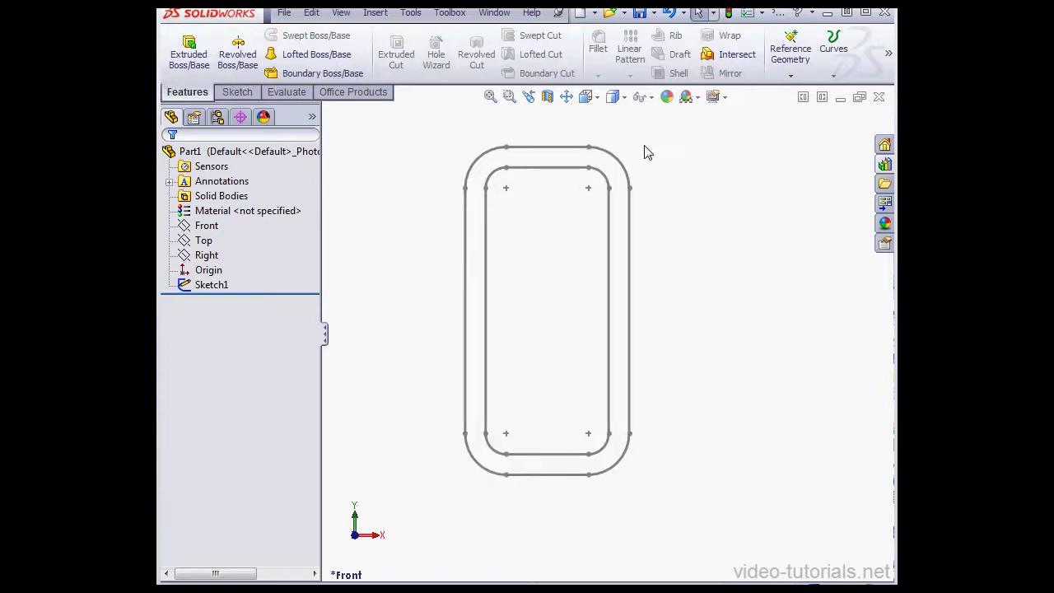
Start an Extruded Boss/Base from the tube sketch in isometric view, clearing the contour selection to use the hollow section
left_click(596, 97)
left_click(669, 138)
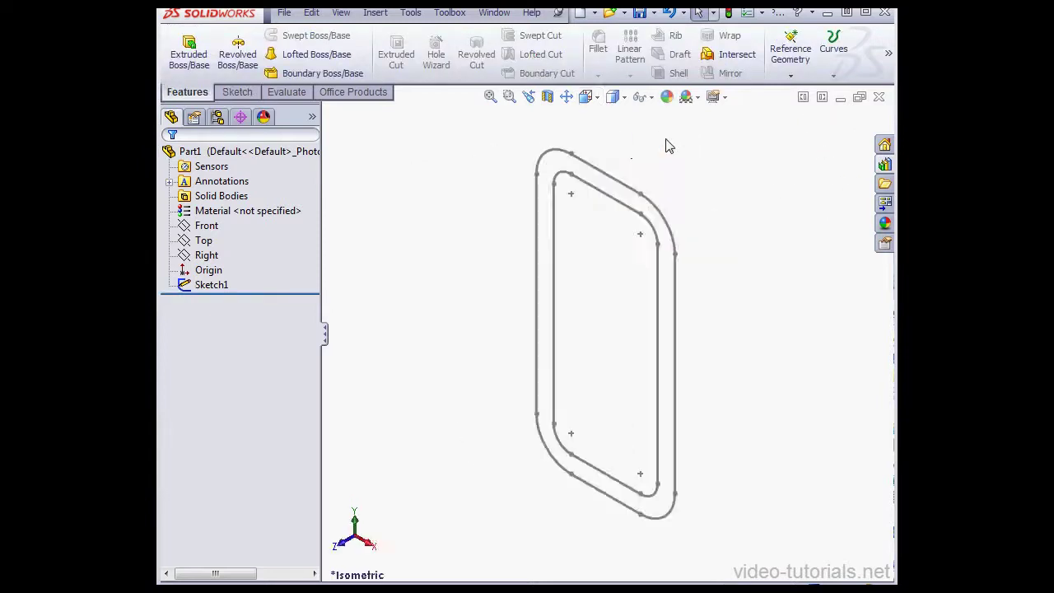
left_click(191, 55)
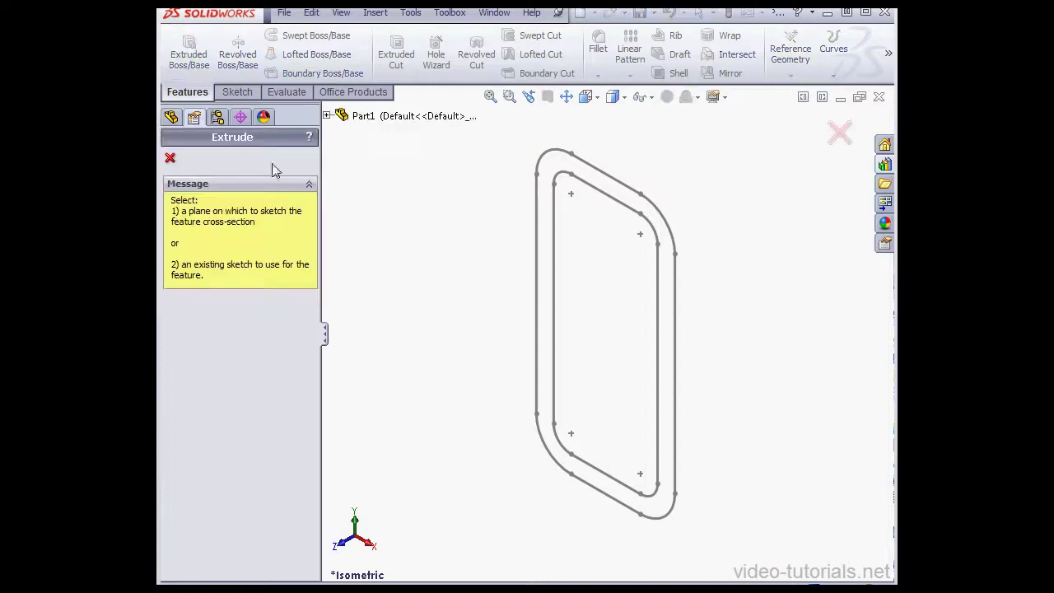
left_click(537, 278)
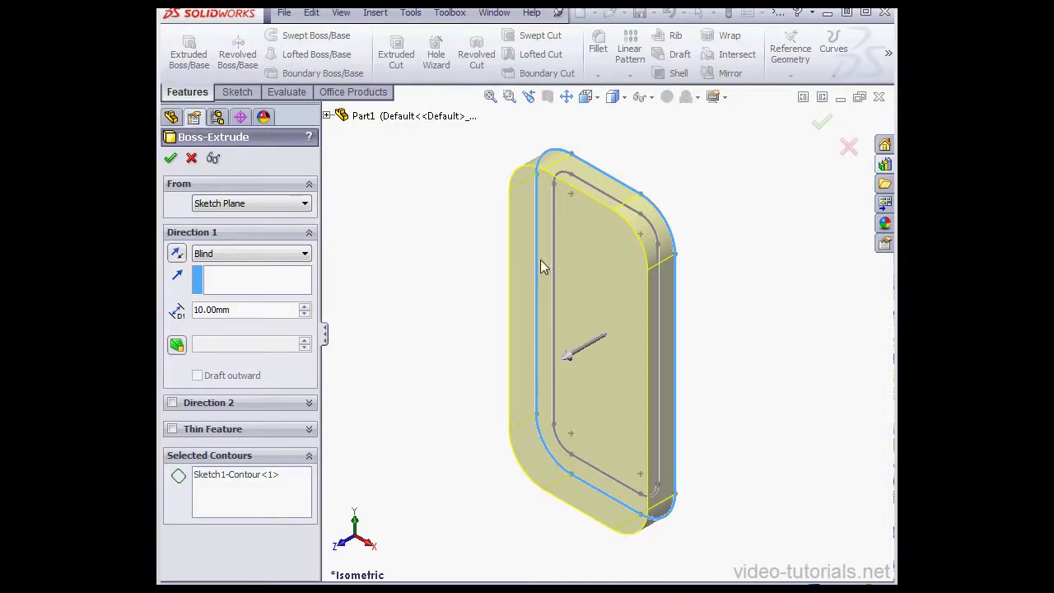
right_click(251, 477)
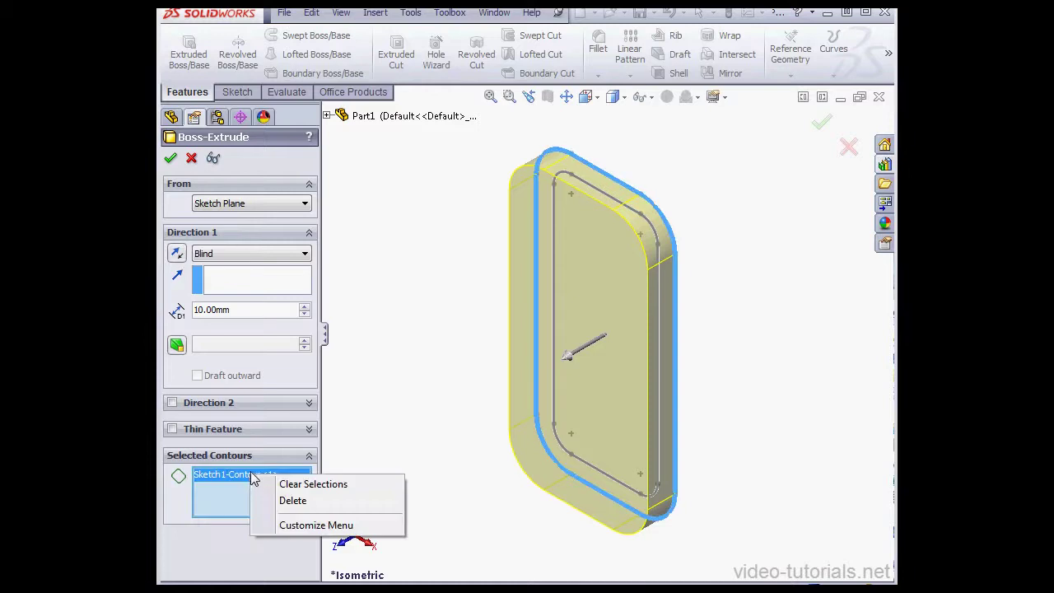
left_click(301, 484)
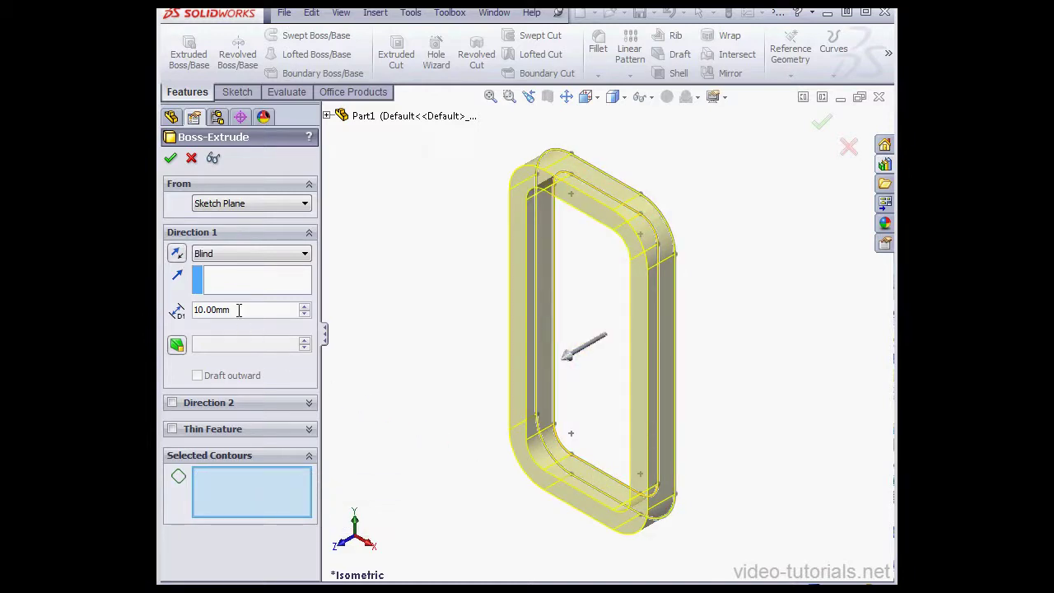
Set the blind extrusion depth to 500 mm, finish the tube and fit it to the view
left_click_drag(237, 309, 183, 305)
type("500")
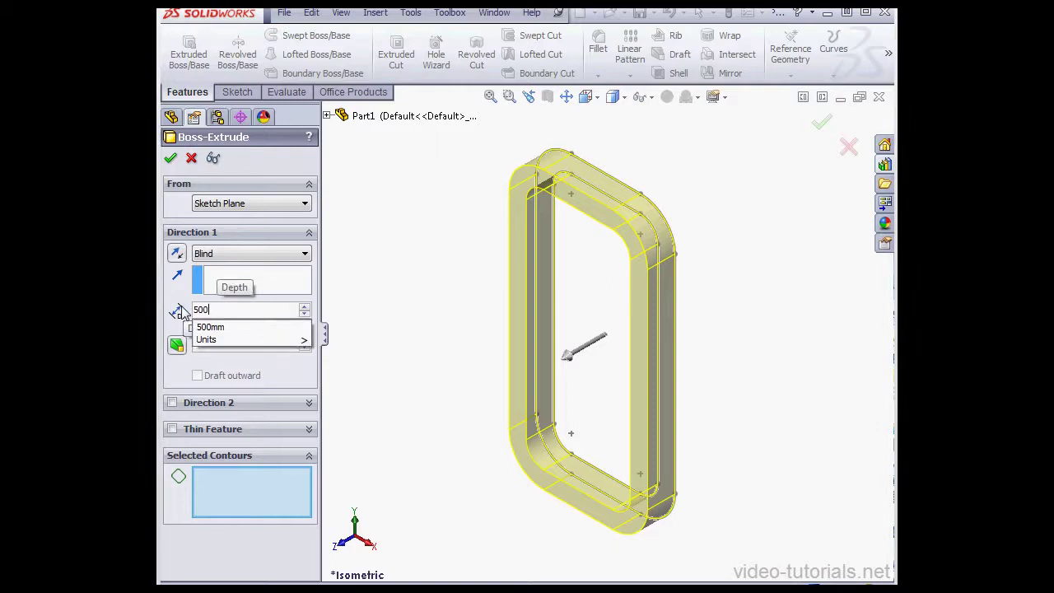
key("Return")
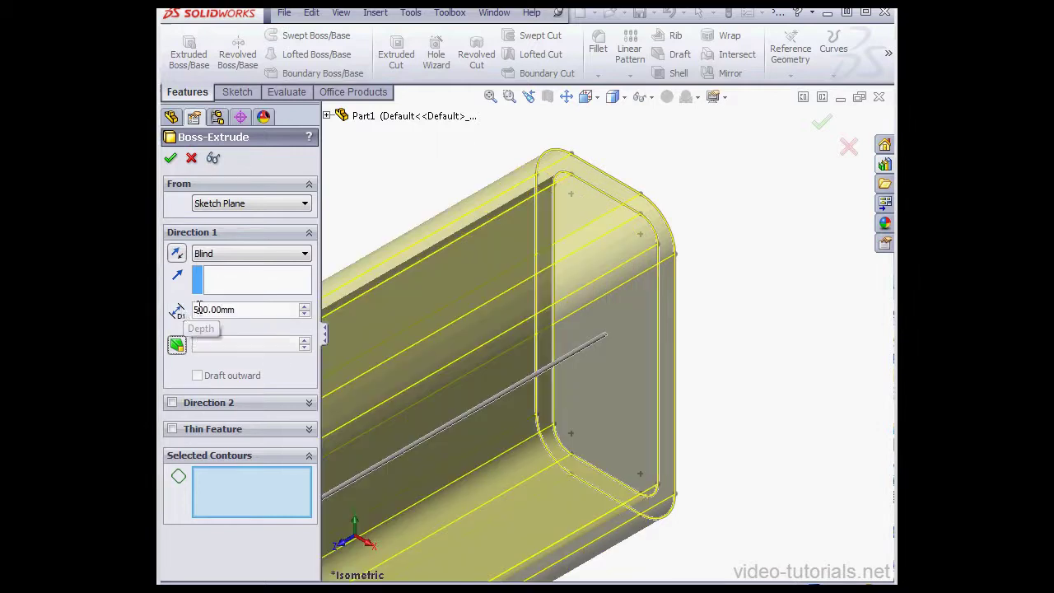
left_click(171, 160)
left_click(490, 97)
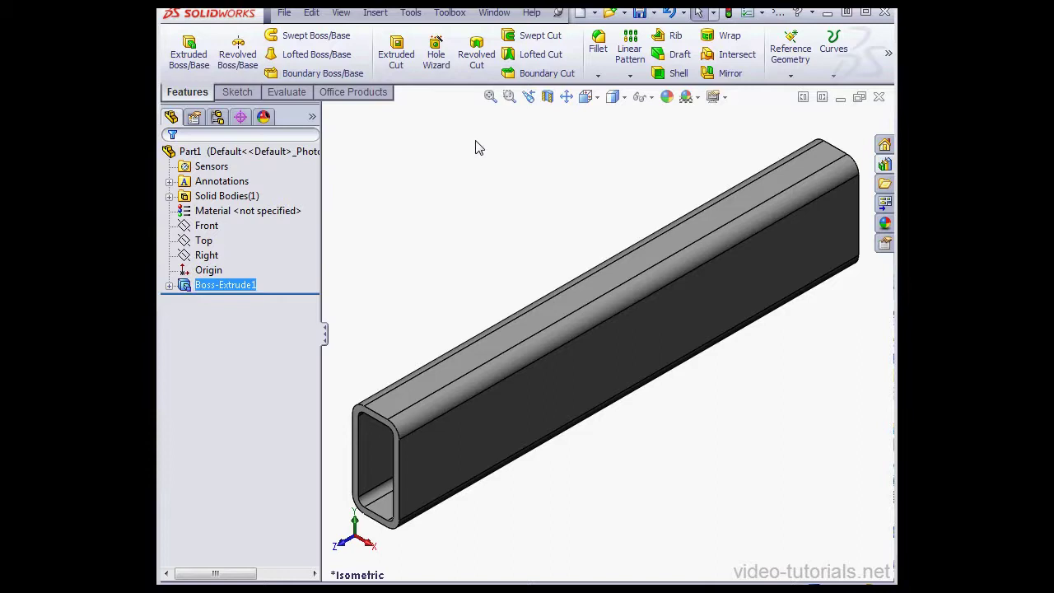
left_click(374, 219)
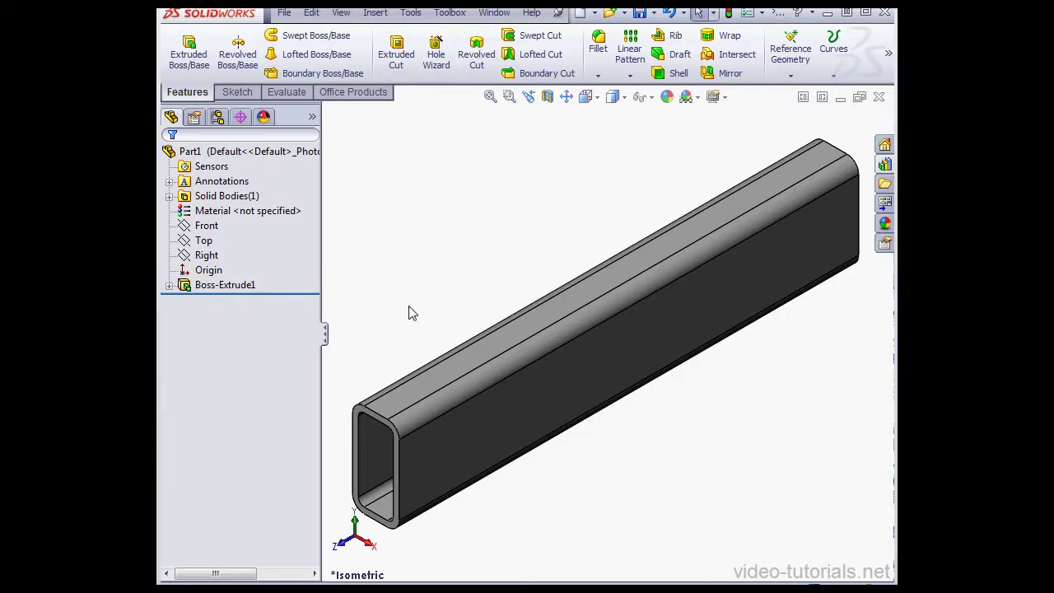
Create an Ansi Inch C Channel C3x4.1 profile sketch from Toolbox structural steel on the tube's flat side face
left_click(832, 245)
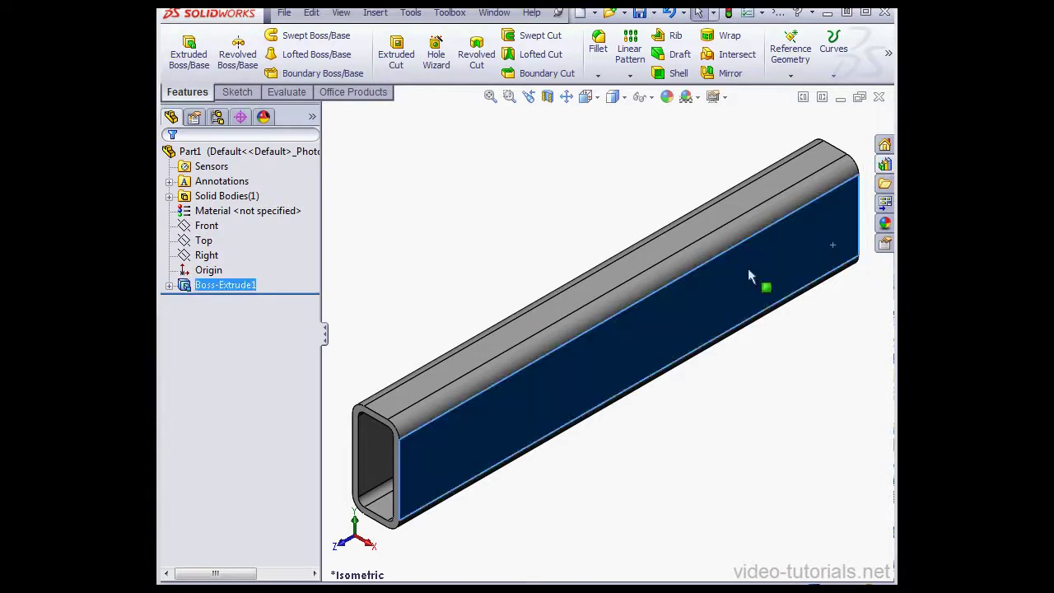
left_click(450, 12)
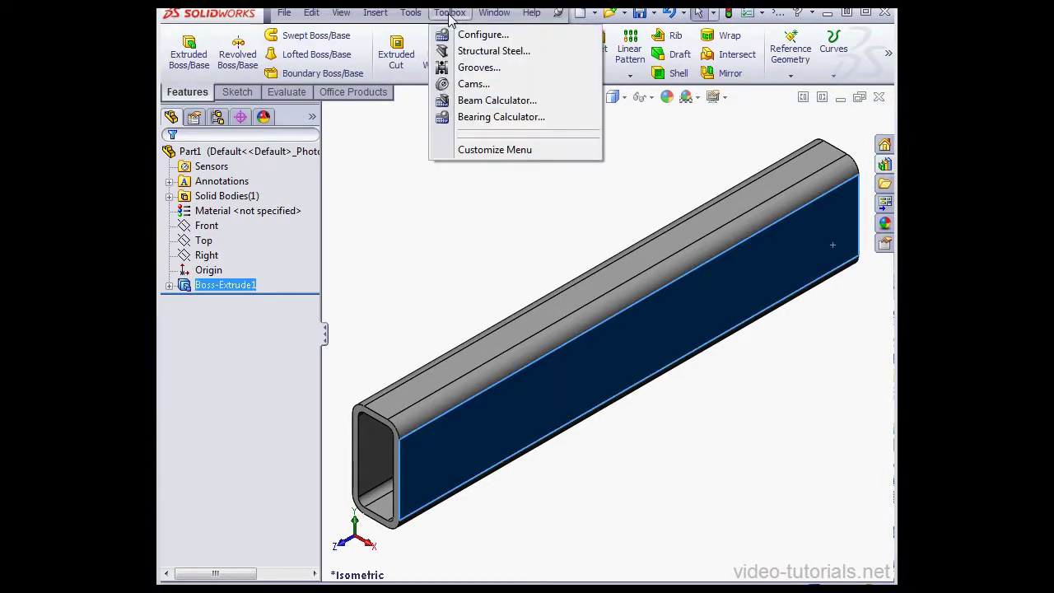
left_click(478, 51)
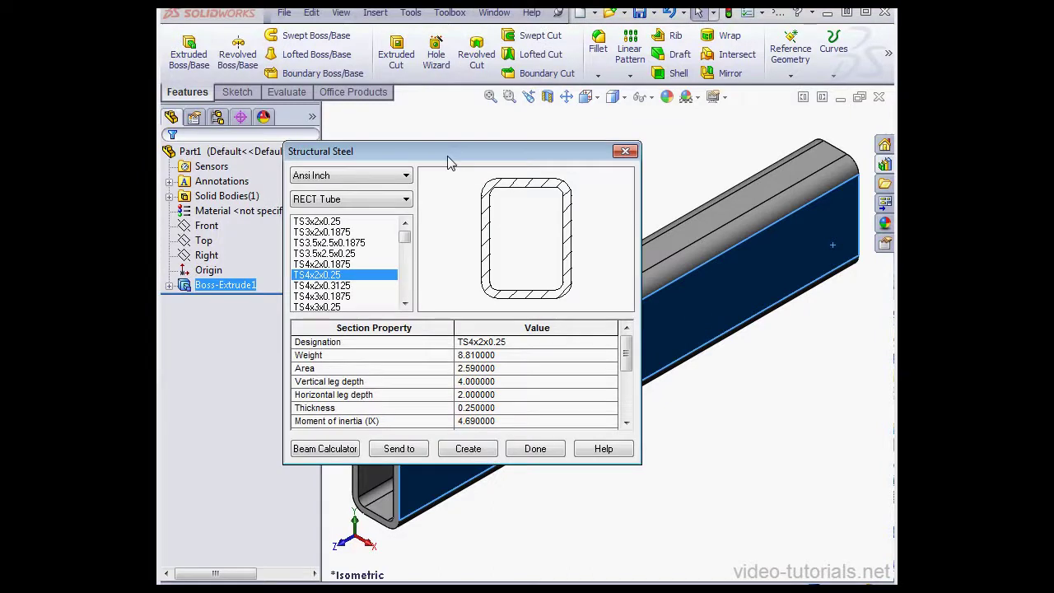
left_click(408, 203)
scroll(406, 206, "up", 1)
left_click(393, 211)
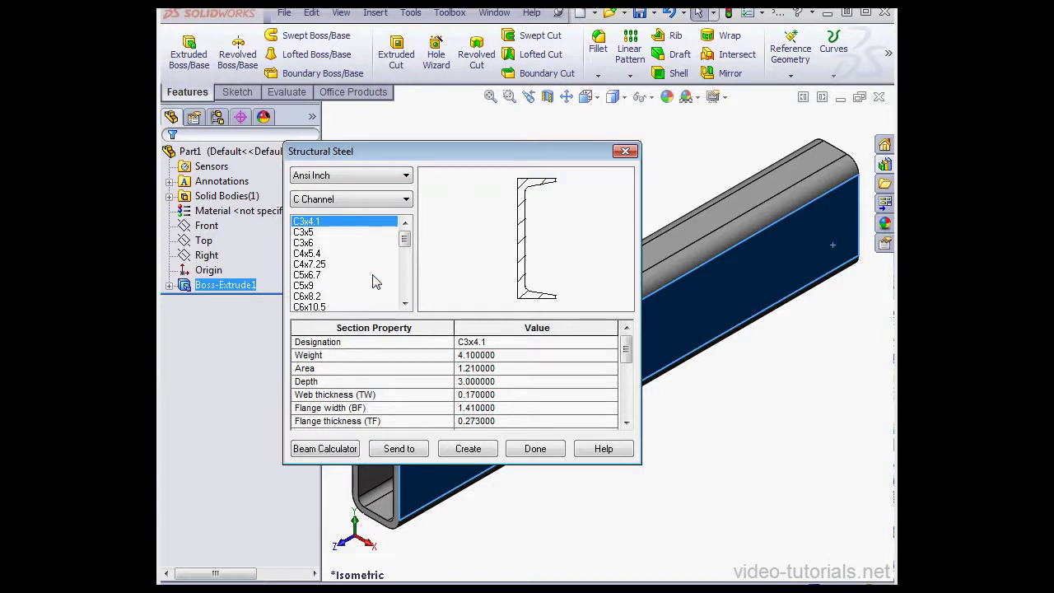
left_click(471, 452)
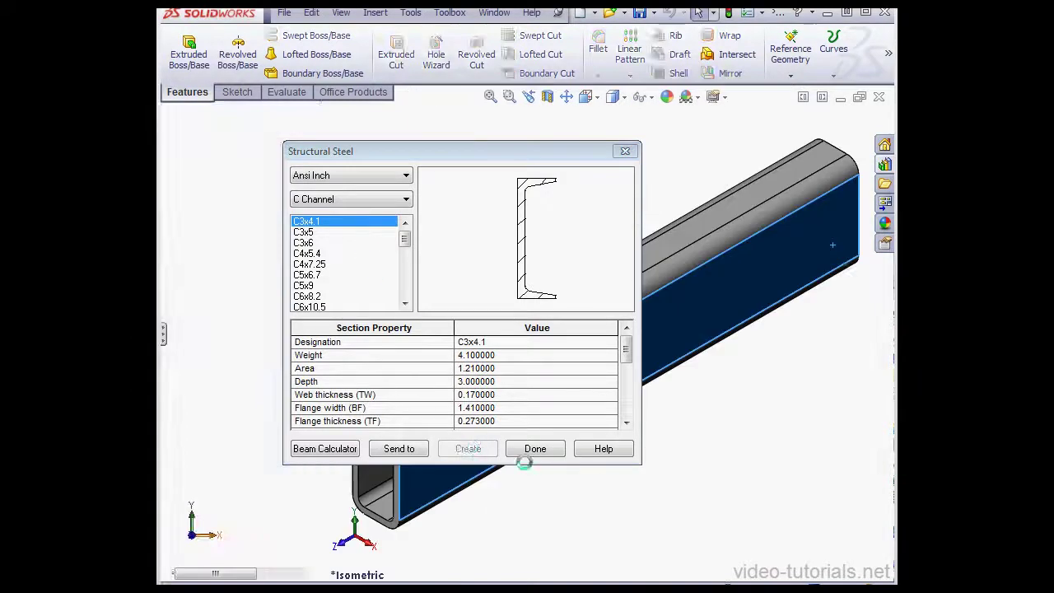
left_click(537, 450)
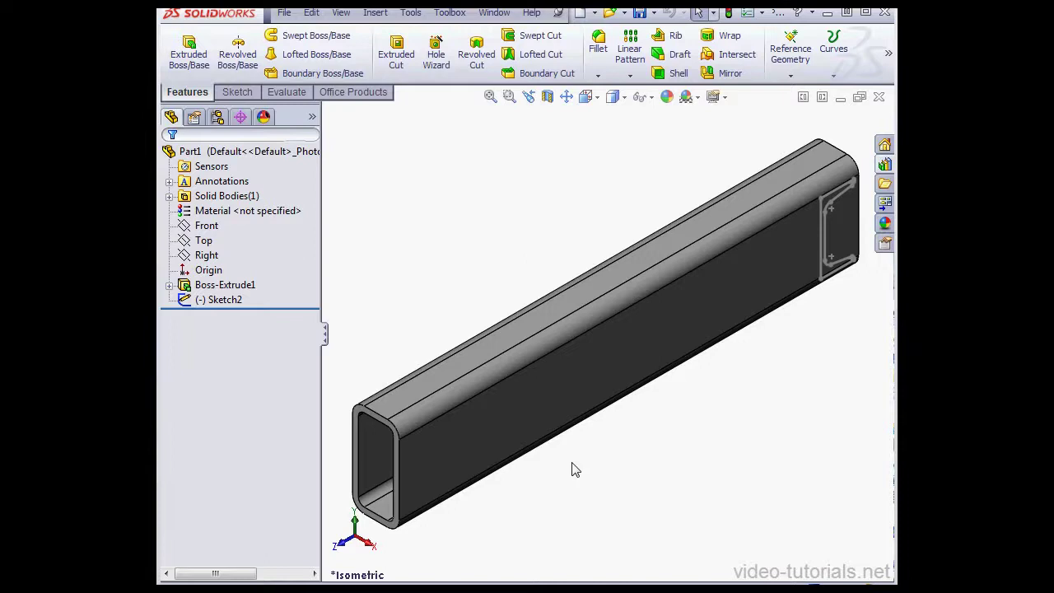
Edit the channel sketch and make its lower web corner coincident with the lower rear corner of the tube's flat side face
right_click(221, 300)
left_click(233, 255)
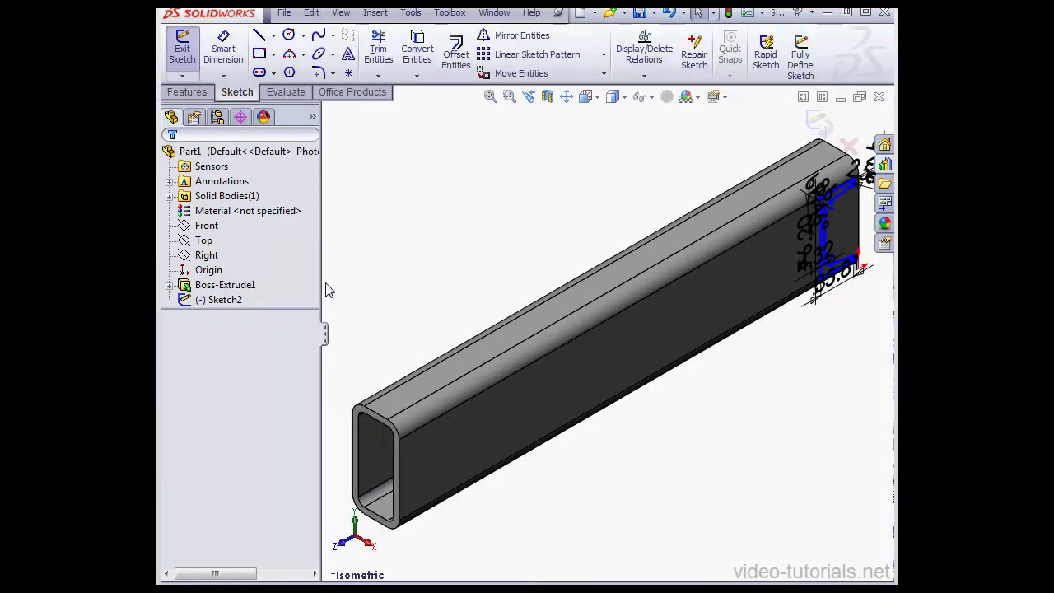
left_click(599, 99)
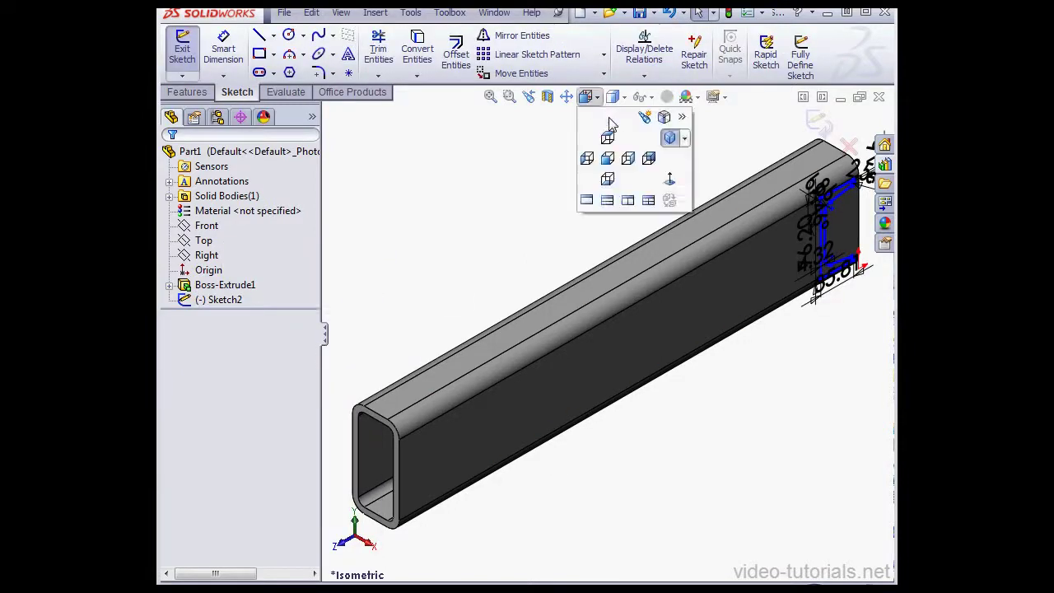
left_click(673, 190)
scroll(749, 341, "down", 8)
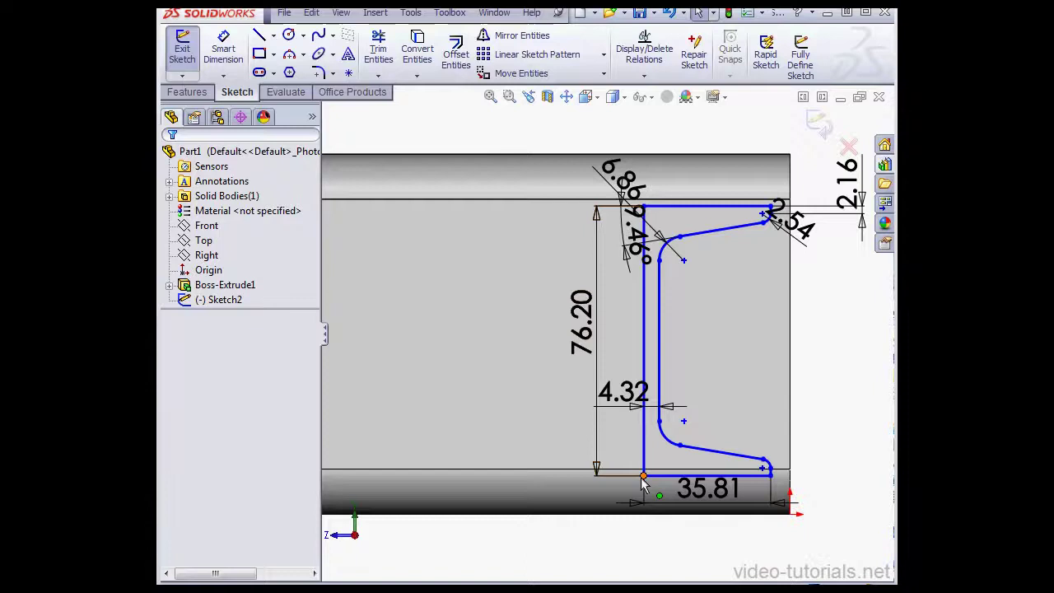
left_click_drag(643, 476, 789, 476)
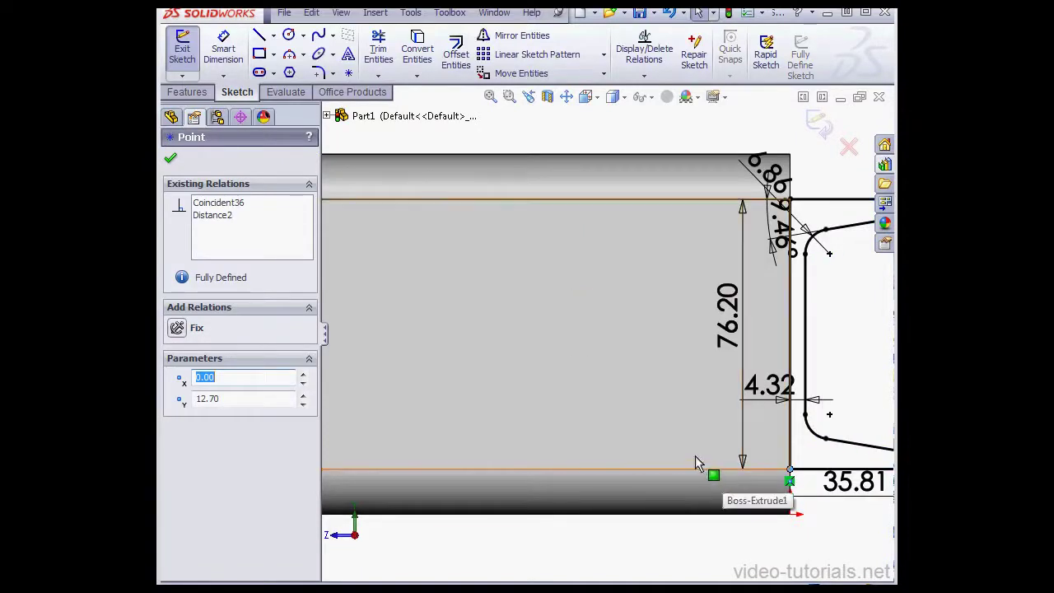
left_click(819, 122)
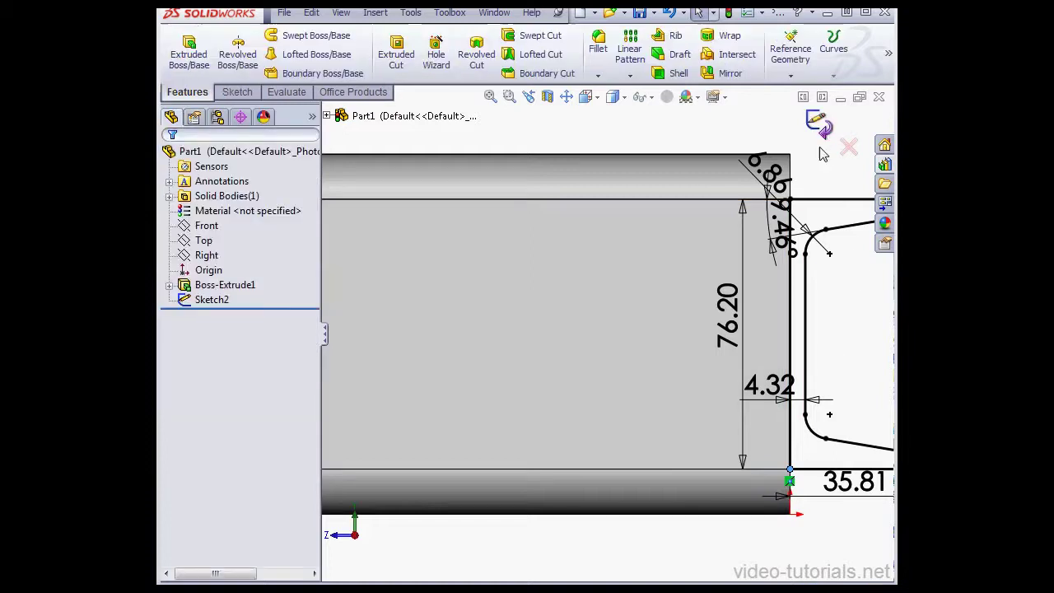
Start an Extruded Boss/Base from the channel sketch in isometric view with a blind depth of 250 mm
left_click(586, 96)
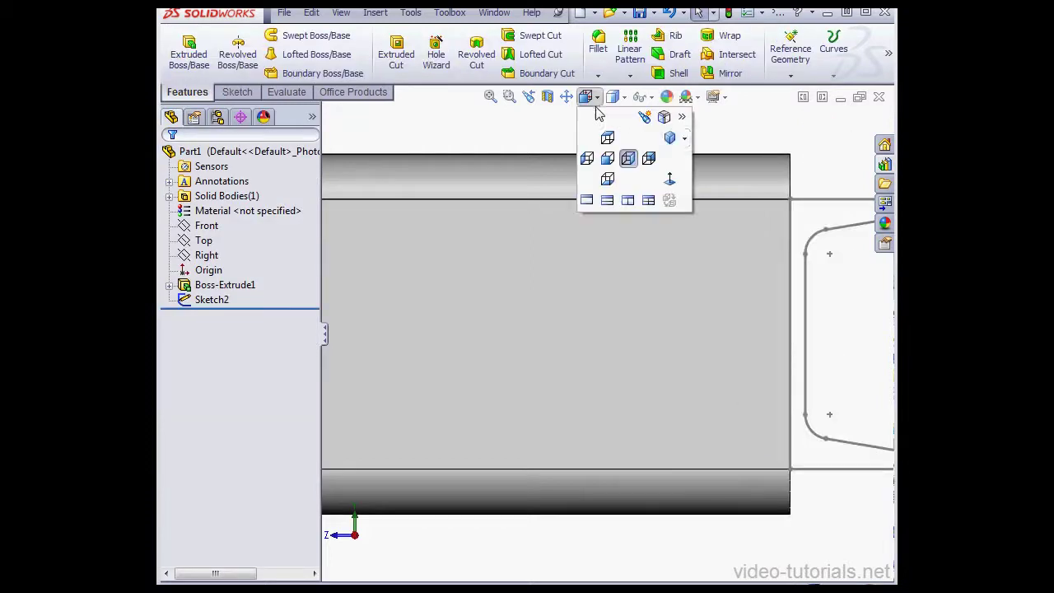
left_click(671, 140)
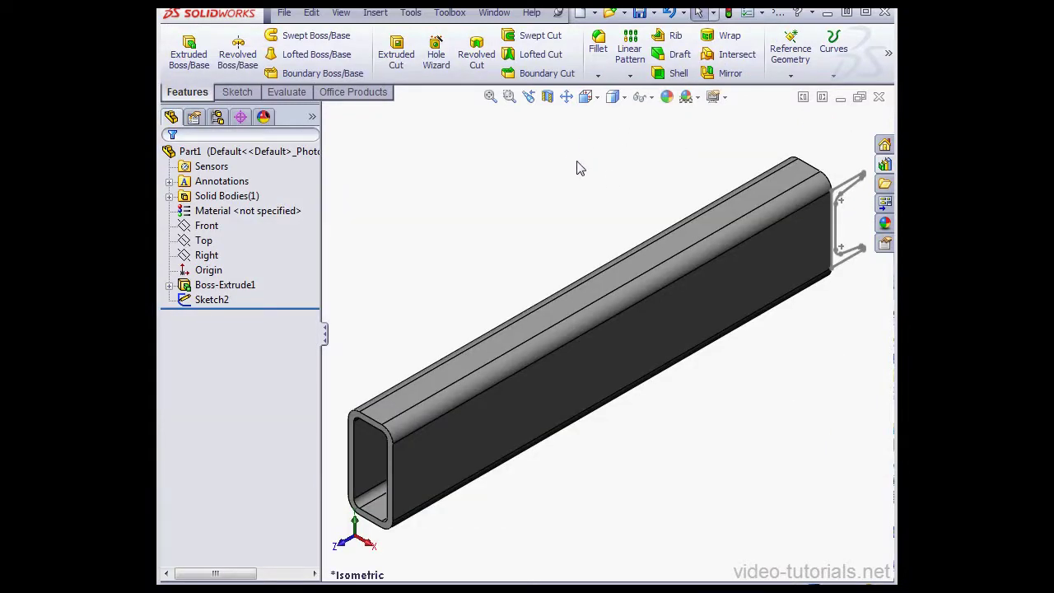
scroll(835, 259, "down", 3)
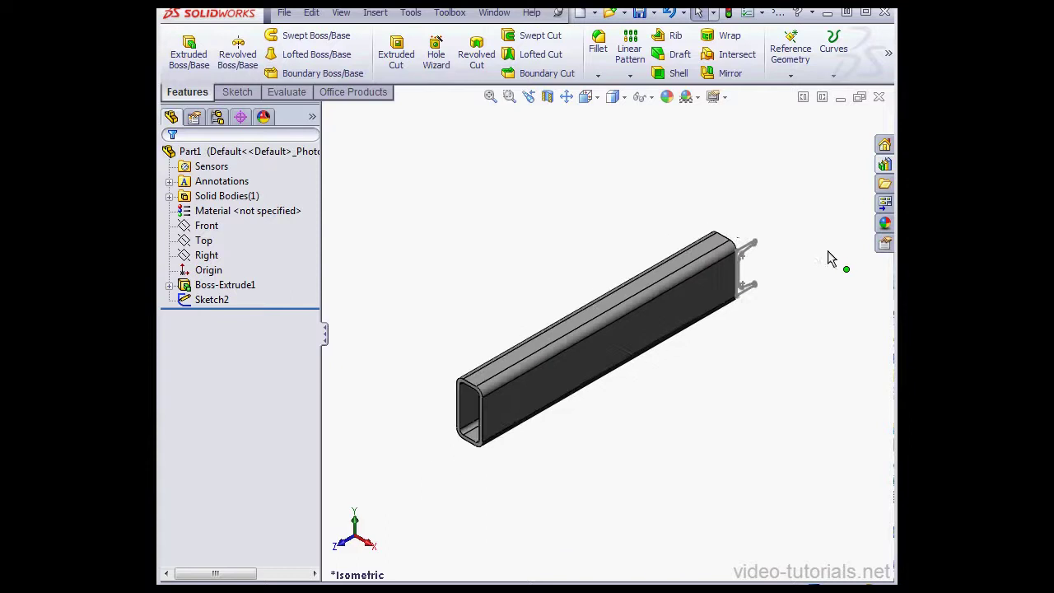
left_click(211, 299)
left_click(189, 54)
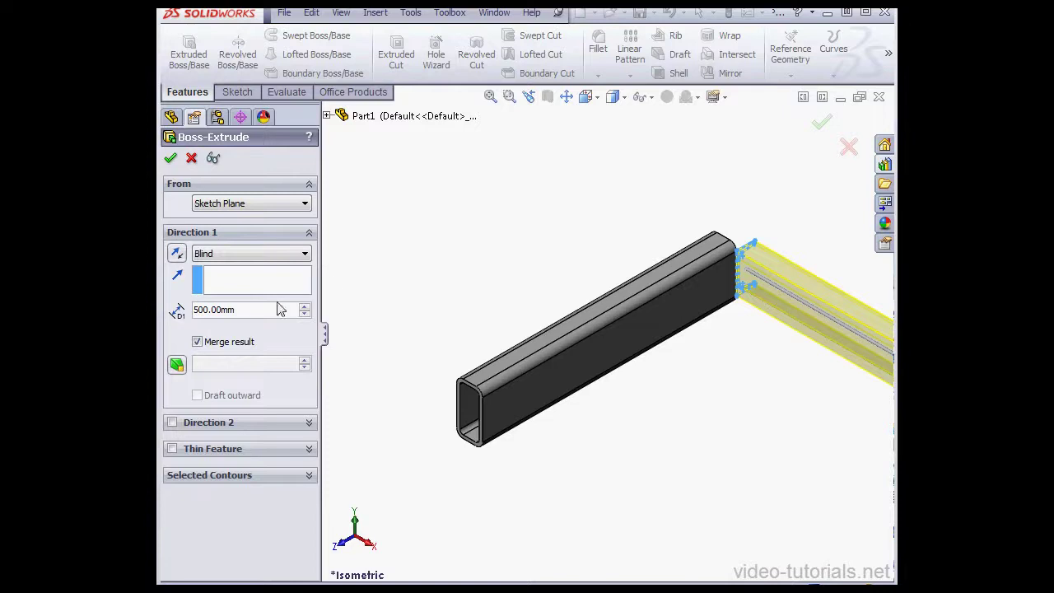
left_click_drag(223, 307, 179, 309)
type("25 ")
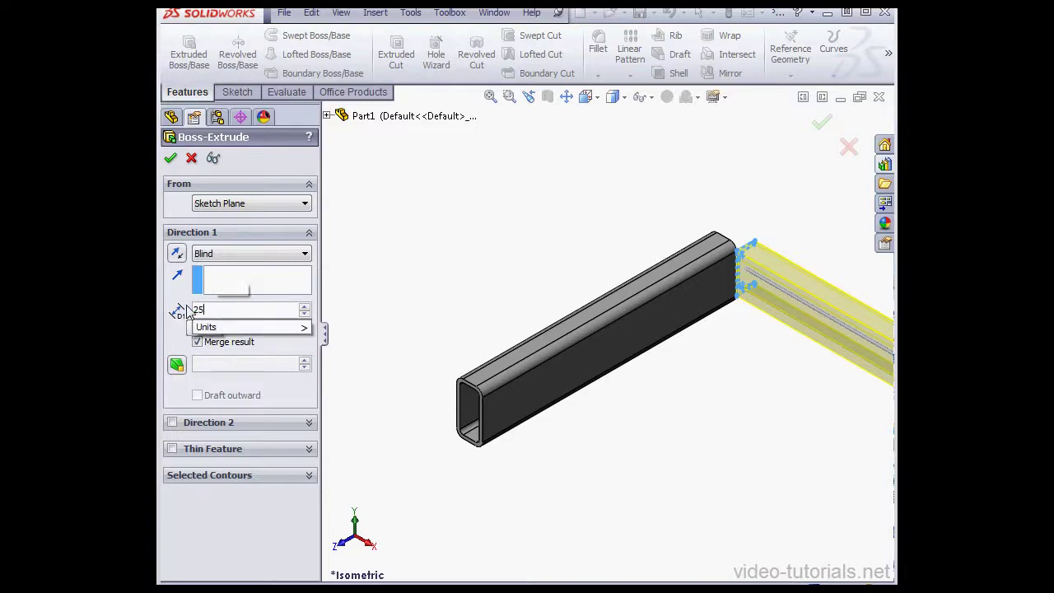
type("0")
key("Return")
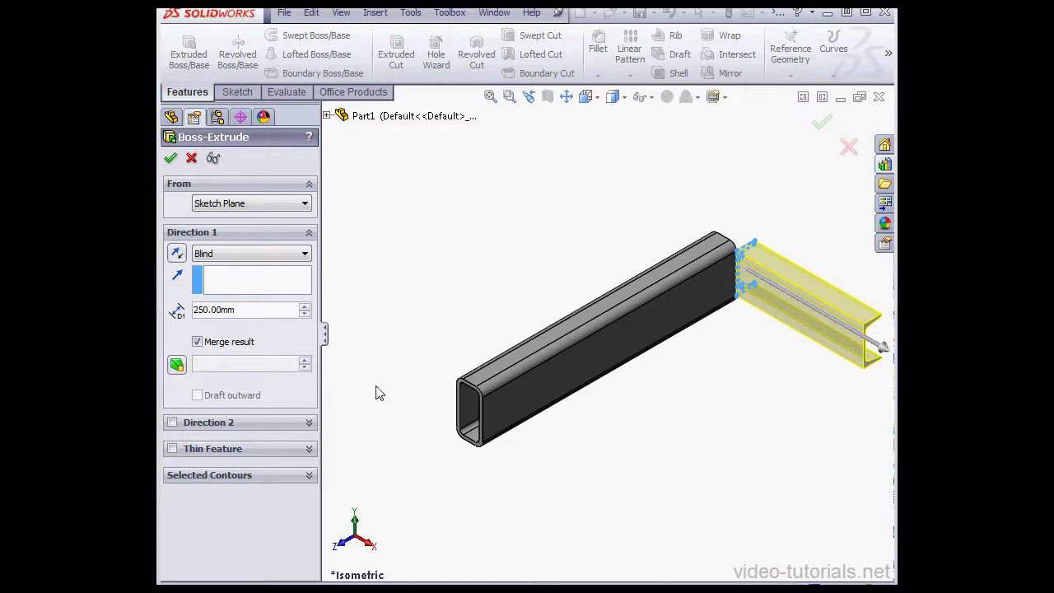
Extend Direction 2 Up To Surface to the tube's hidden opposite side face, disable merging and finish the channel extrusion
left_click(173, 423)
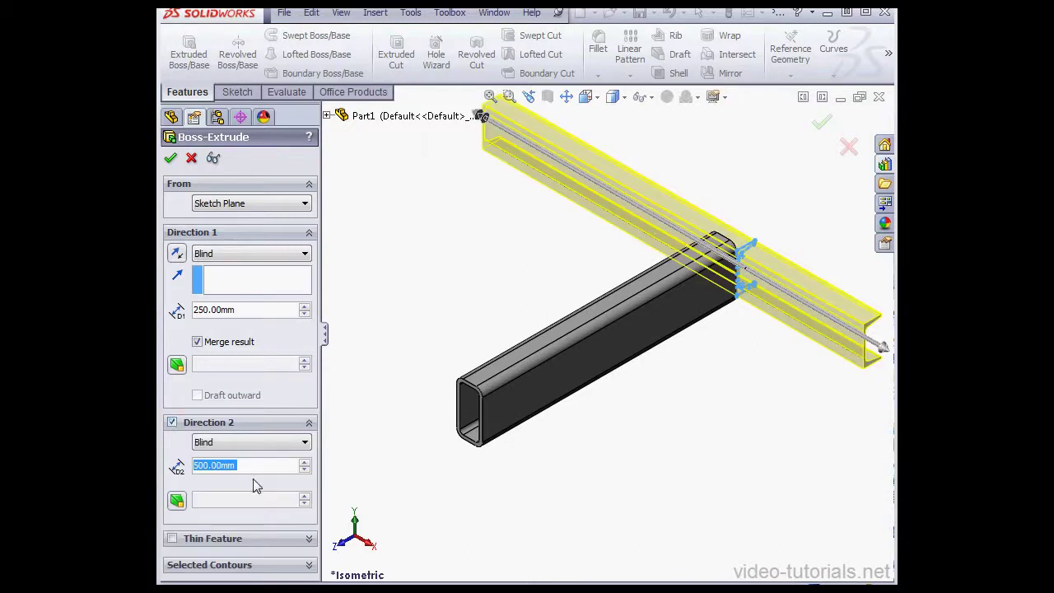
left_click(306, 443)
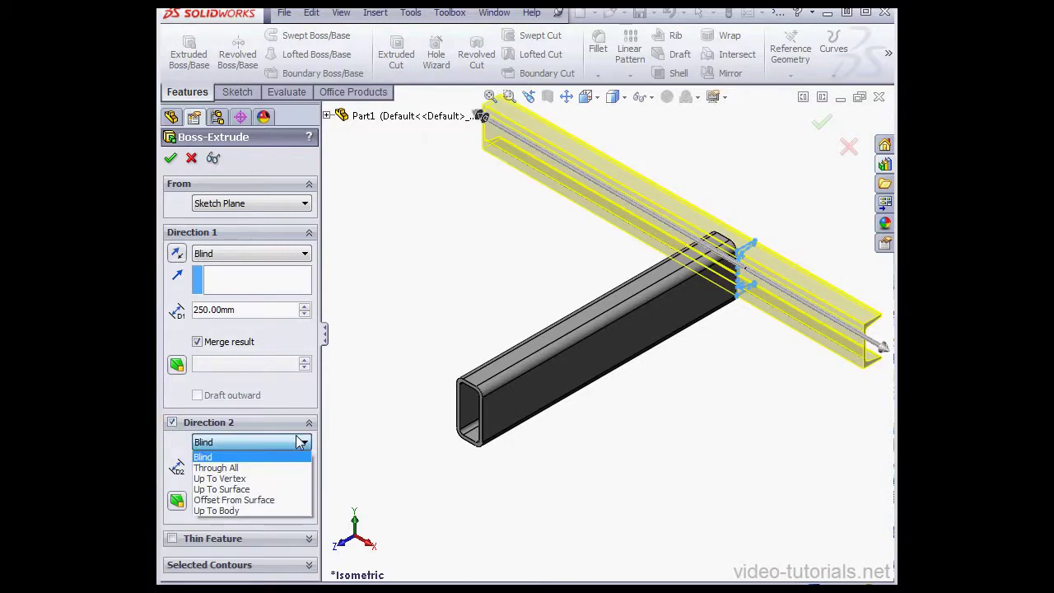
left_click(221, 489)
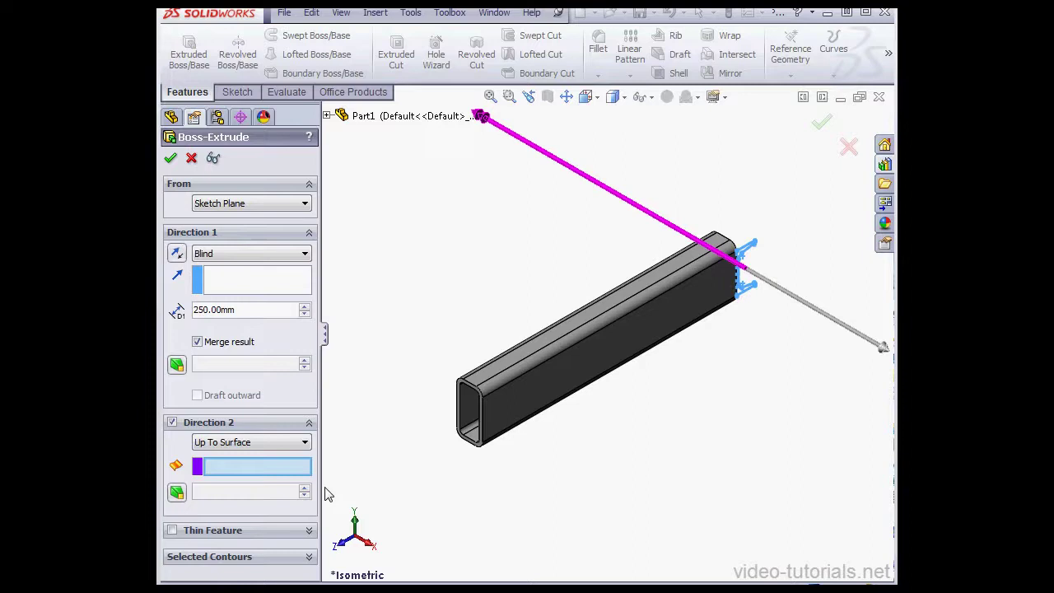
right_click(467, 424)
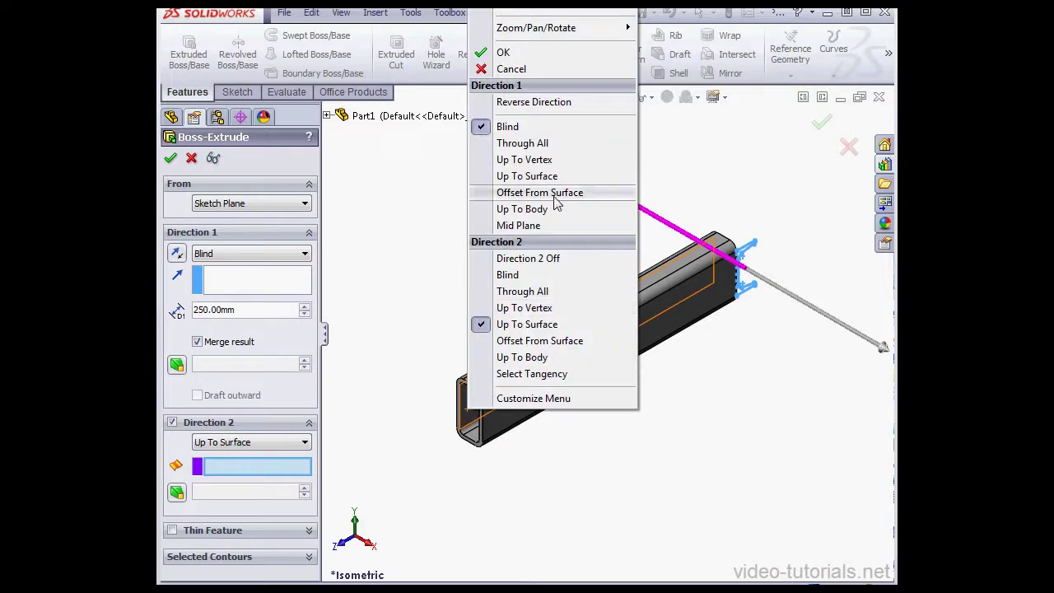
left_click(535, 12)
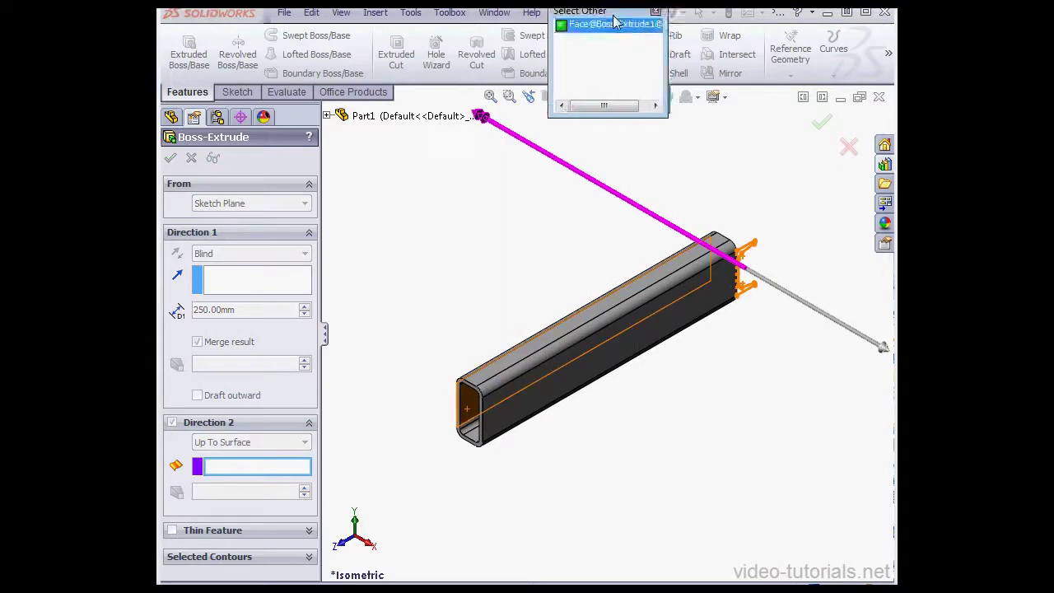
left_click(552, 159)
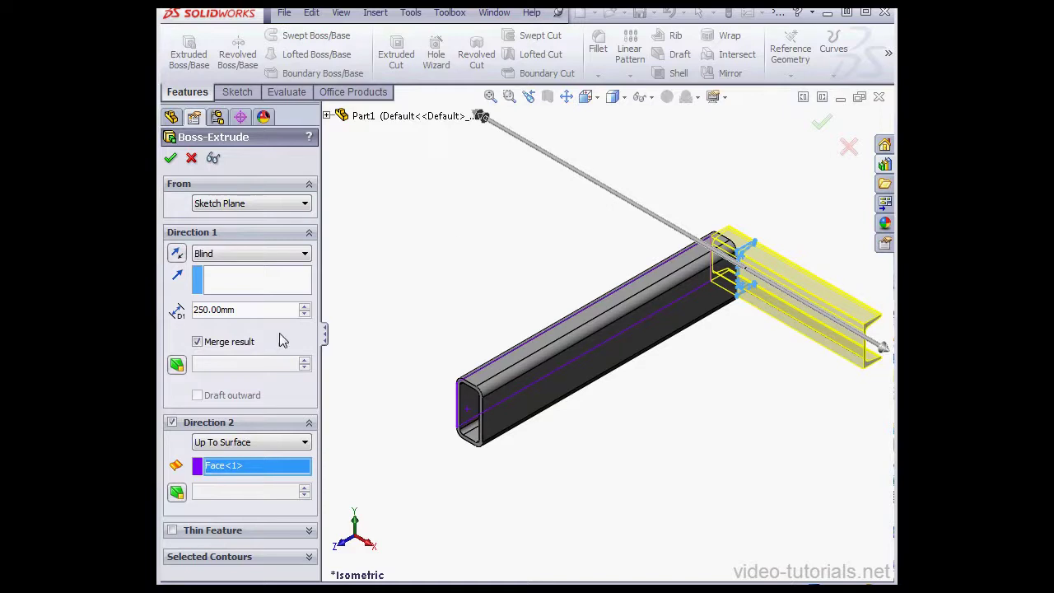
left_click(198, 343)
left_click(171, 157)
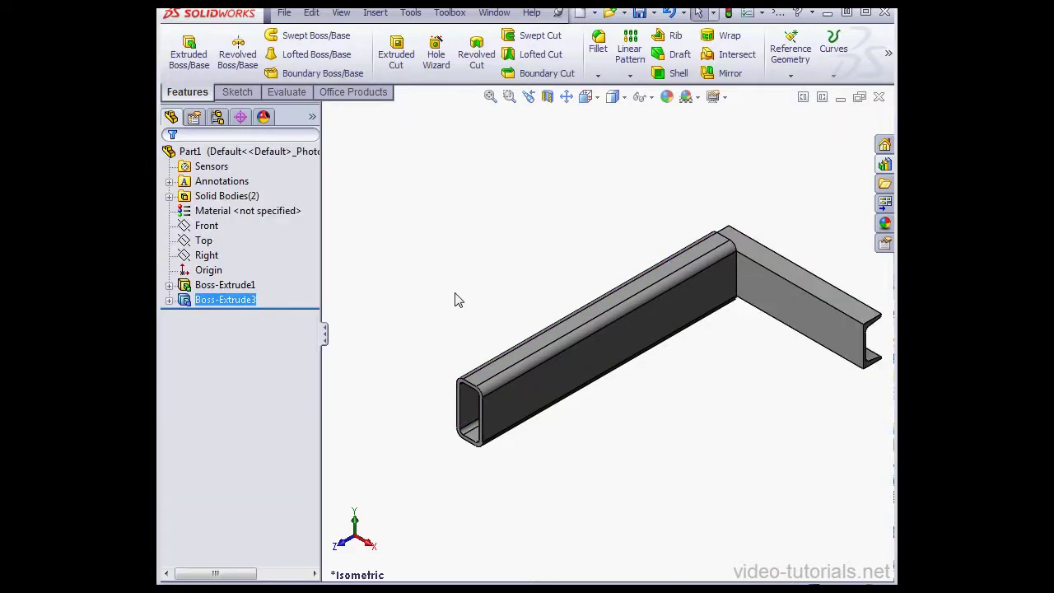
Create a reference plane through the midpoints of three lengthwise edges along the upper part of the tube
left_click(634, 211)
left_click(792, 76)
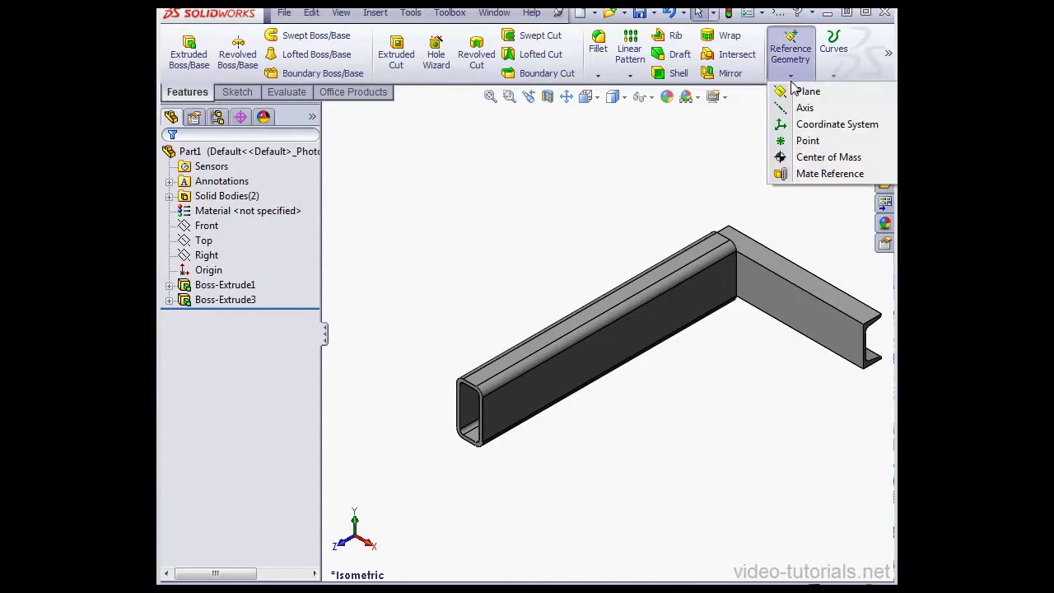
left_click(639, 183)
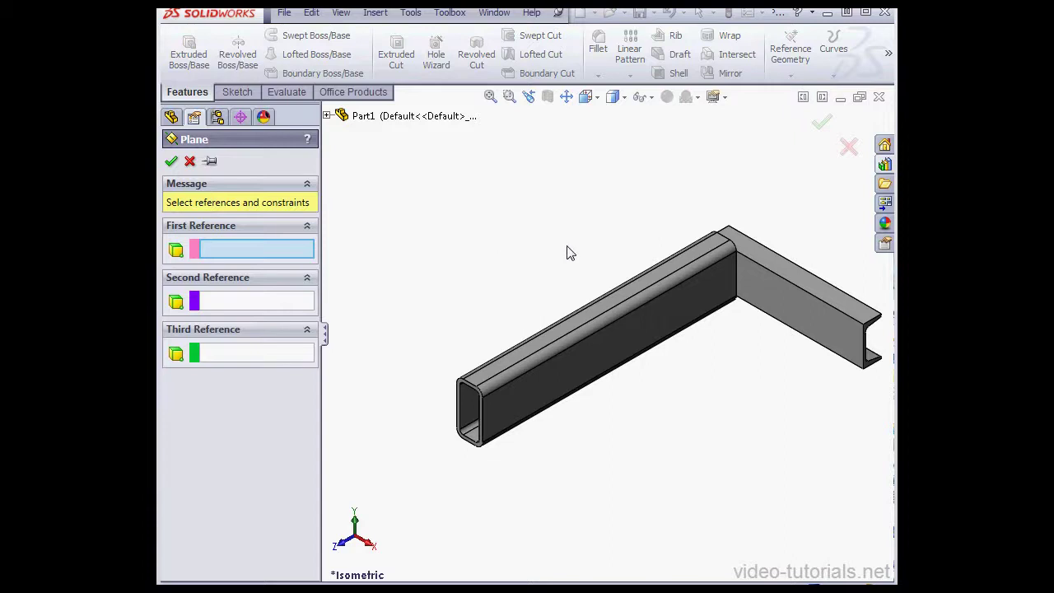
left_click(591, 305)
left_click(604, 314)
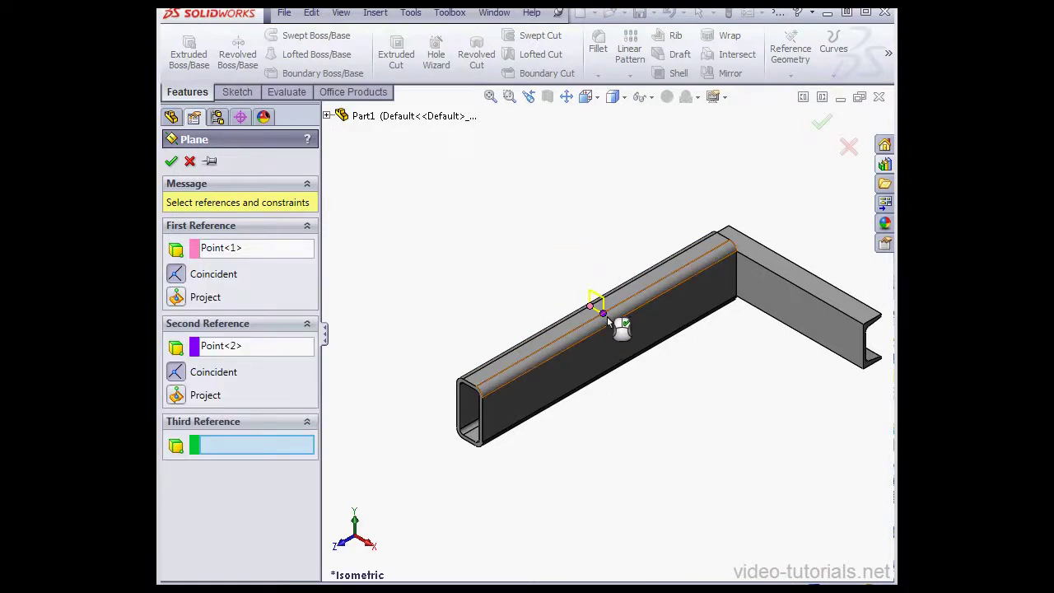
left_click(609, 324)
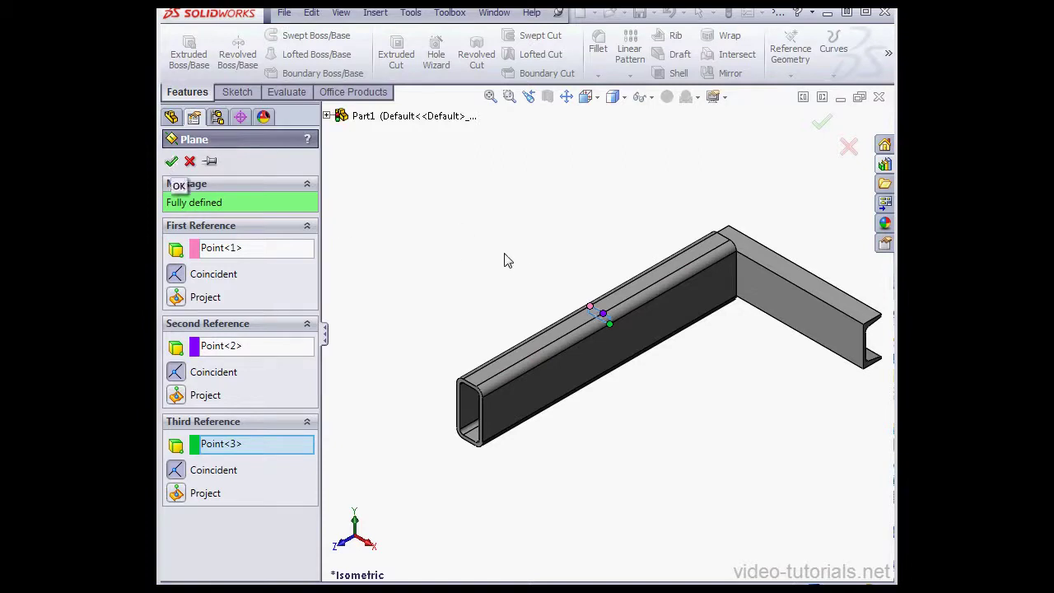
key("Return")
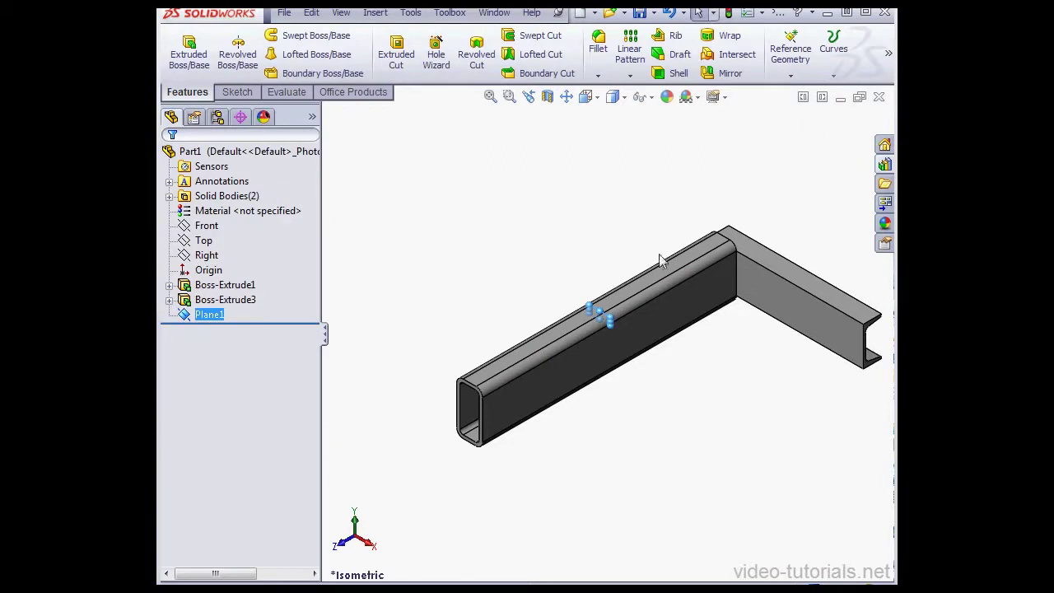
Mirror the C channel body about the plane at the middle of the tube
left_click(731, 77)
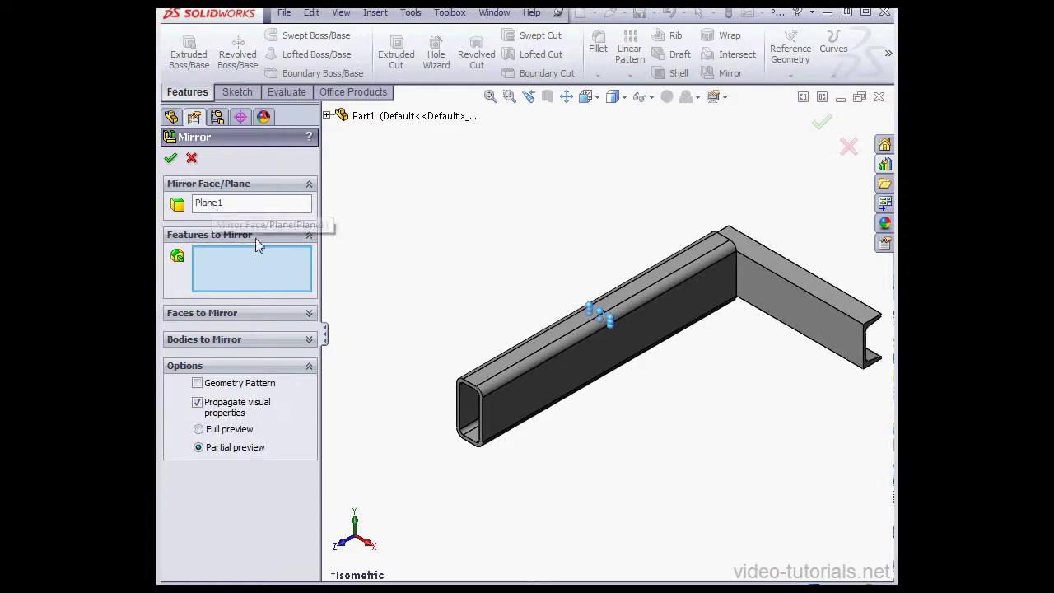
left_click(307, 340)
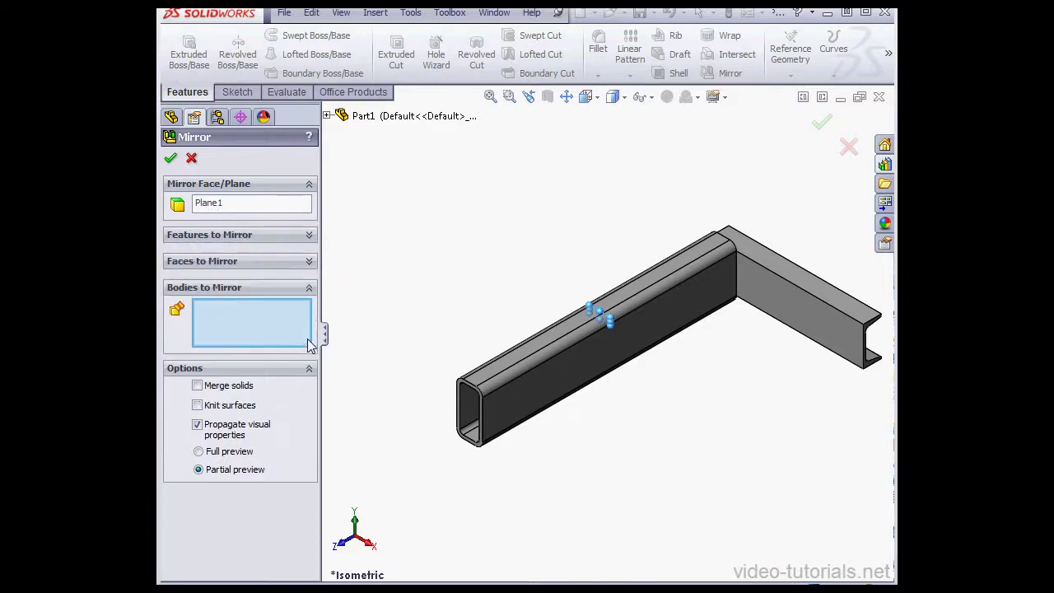
left_click(819, 329)
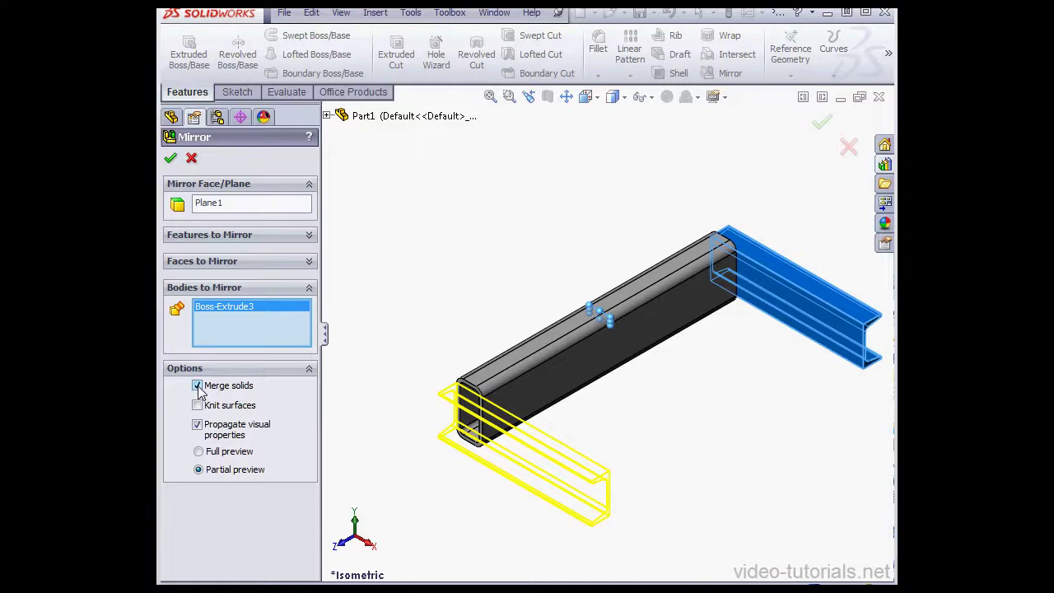
left_click(170, 160)
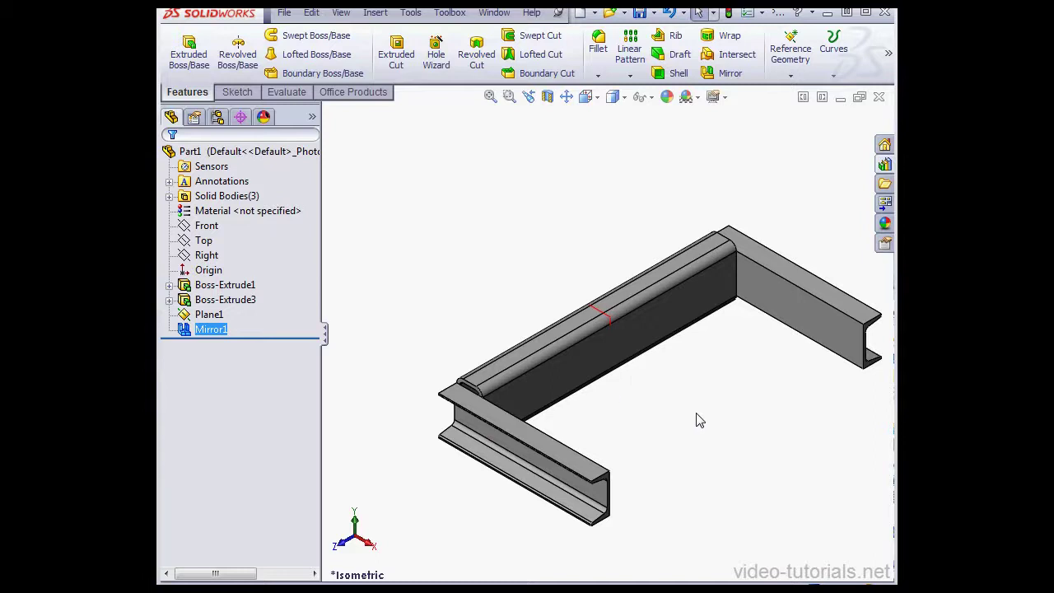
Create an Ansi Inch S Beam S3x5.7 structural steel profile sketch on the inner side face of the original C channel
left_click(820, 325)
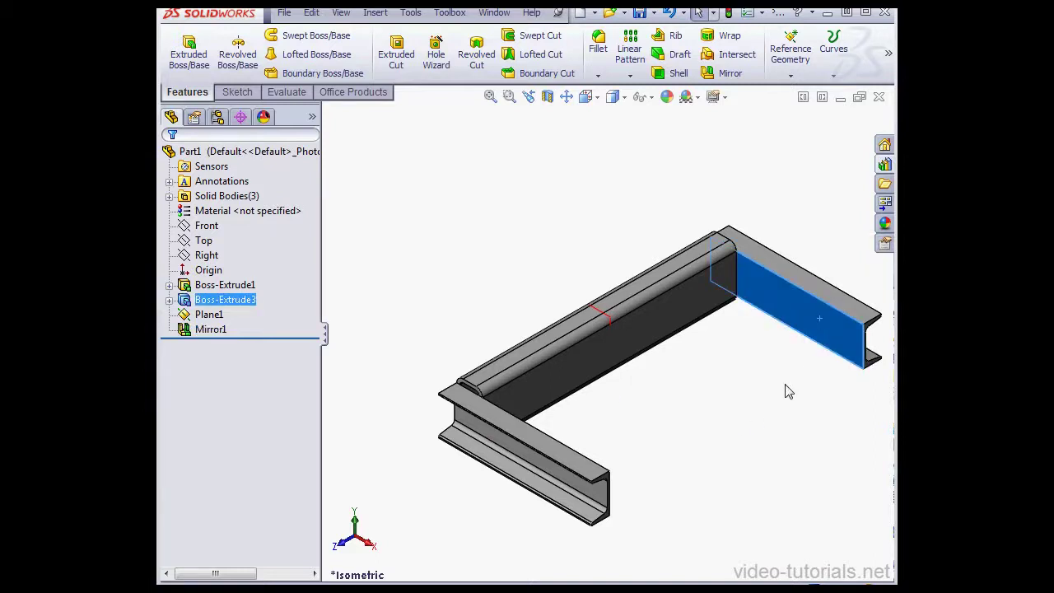
left_click(450, 13)
left_click(465, 52)
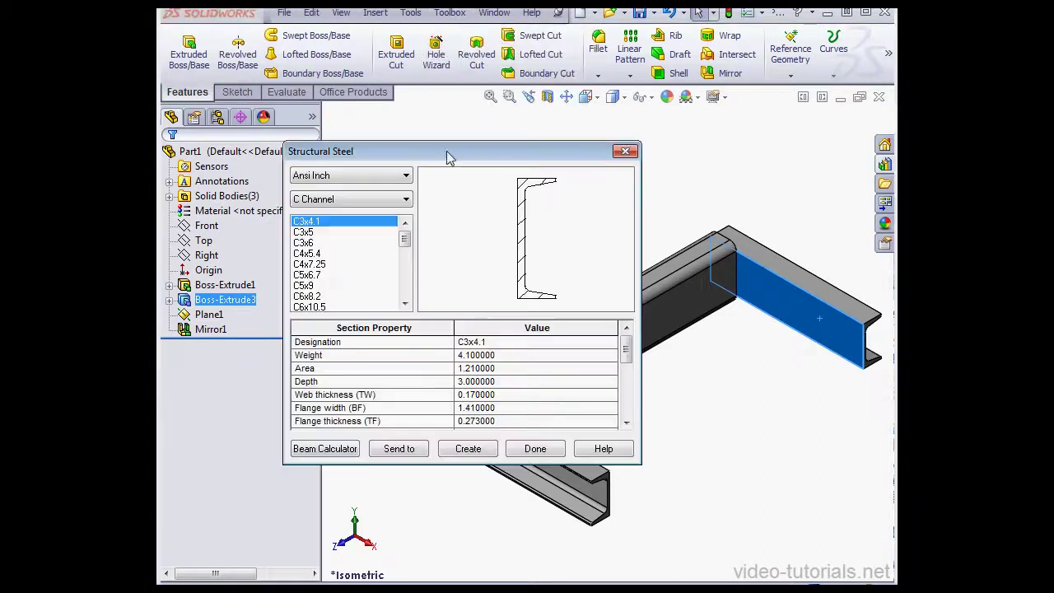
left_click(407, 200)
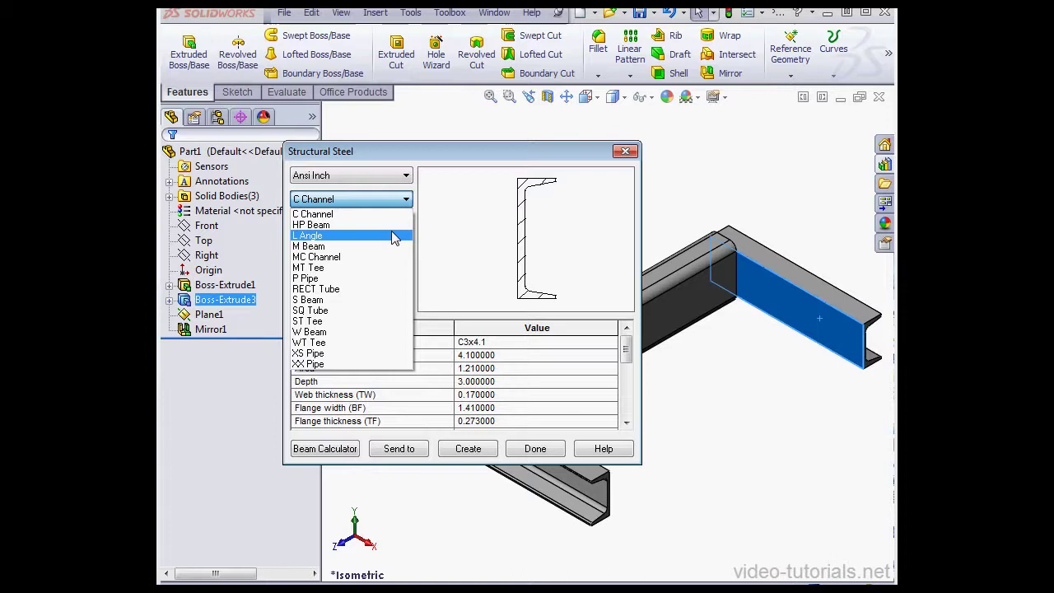
left_click(352, 300)
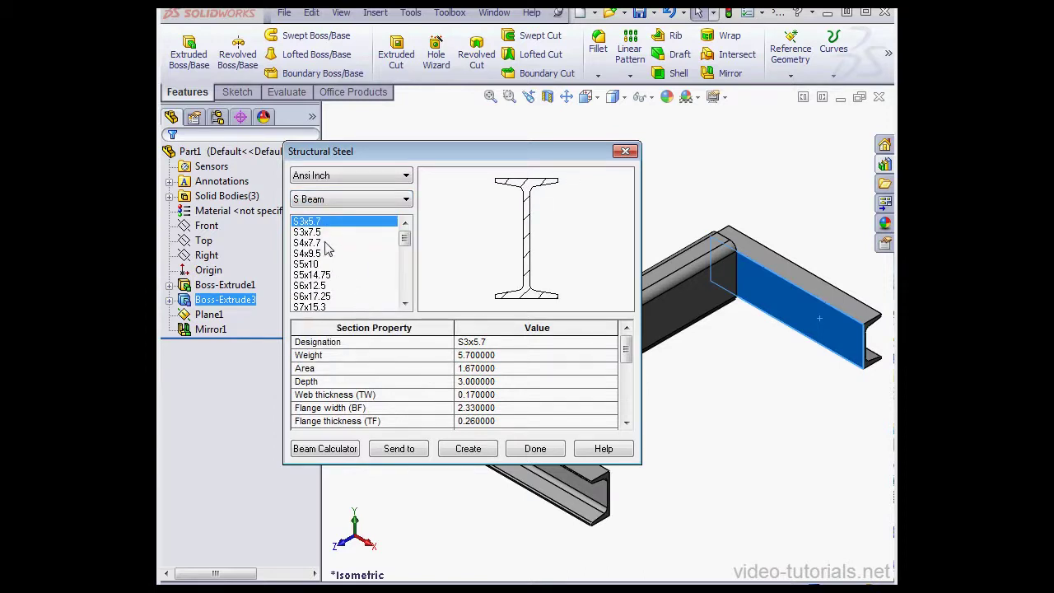
left_click(467, 451)
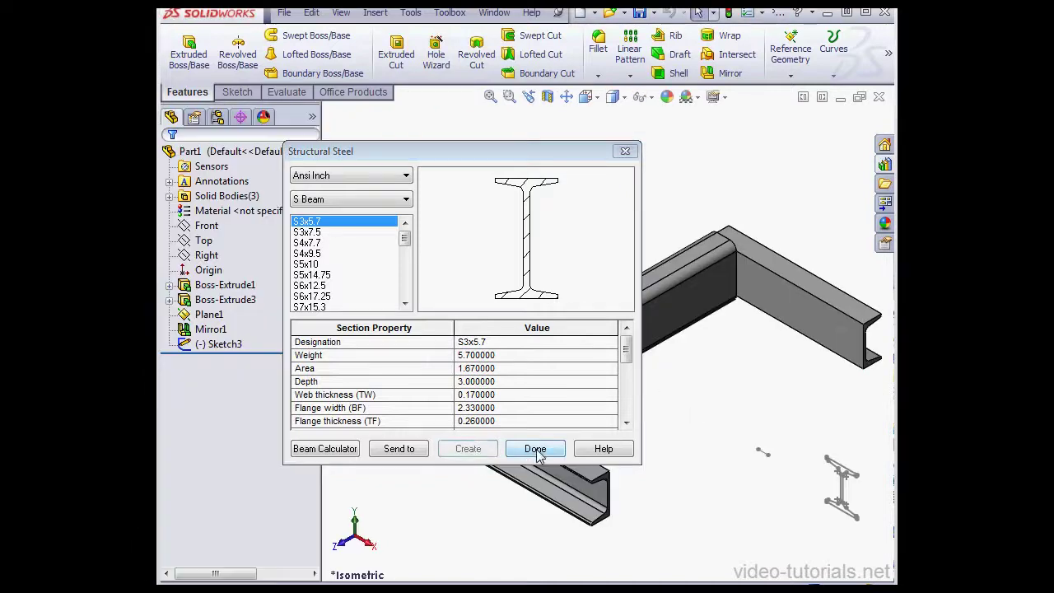
left_click(535, 449)
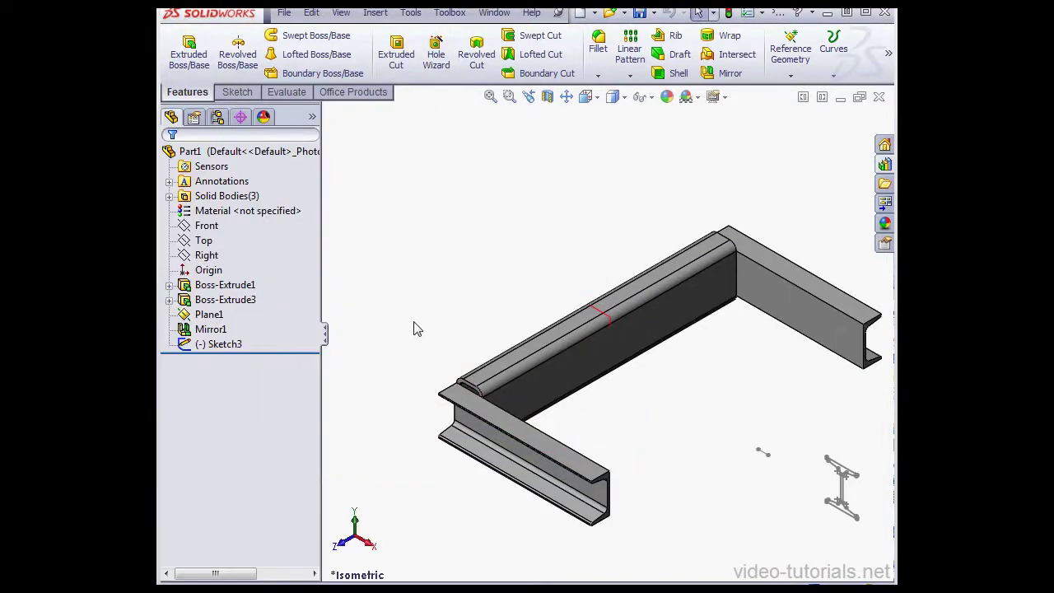
Edit the S beam profile sketch and make its lower flange line collinear with the lower edge of the channel's inner face
left_click(224, 345)
right_click(224, 345)
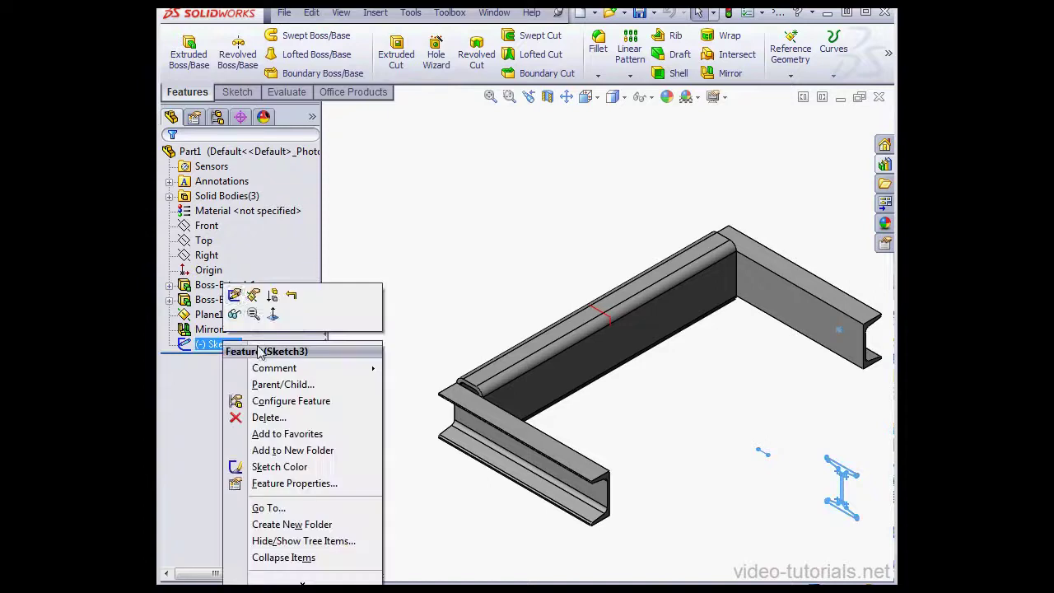
left_click(252, 294)
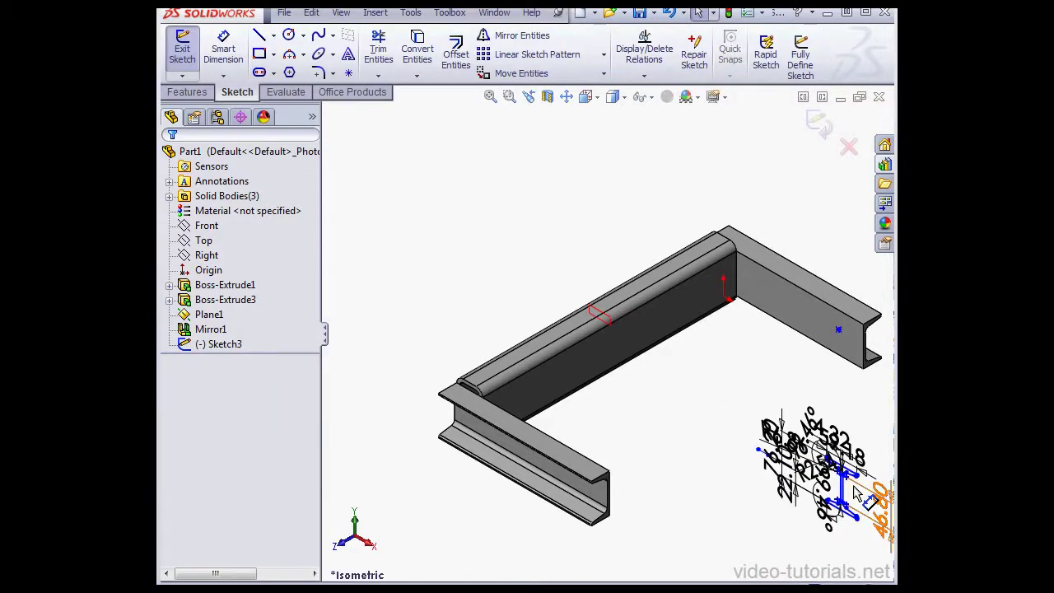
scroll(848, 486, "down", 2)
scroll(848, 486, "up", 1)
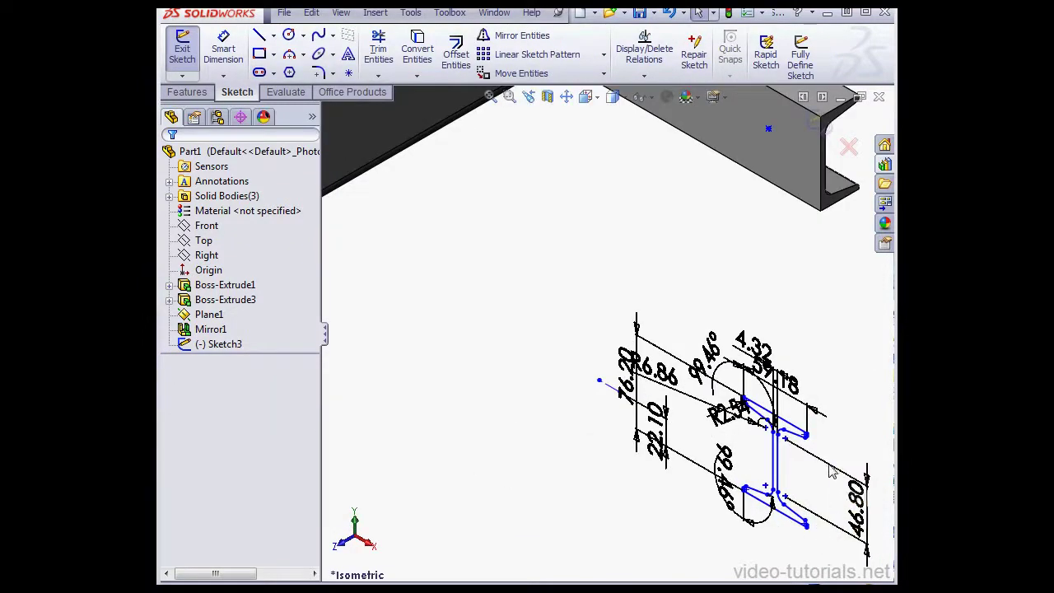
left_click(797, 521)
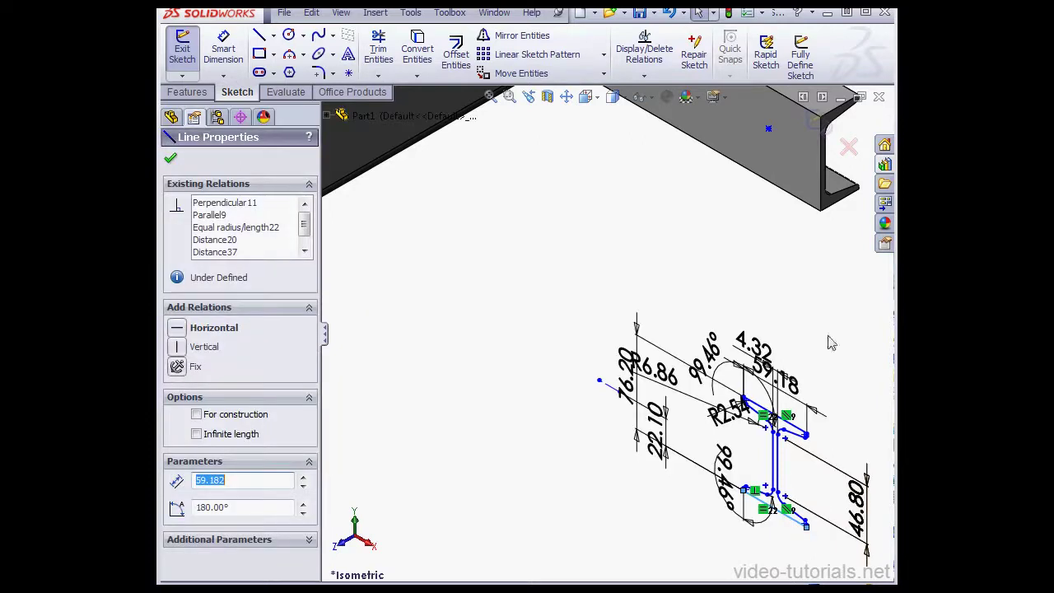
left_click(792, 192, "ctrl")
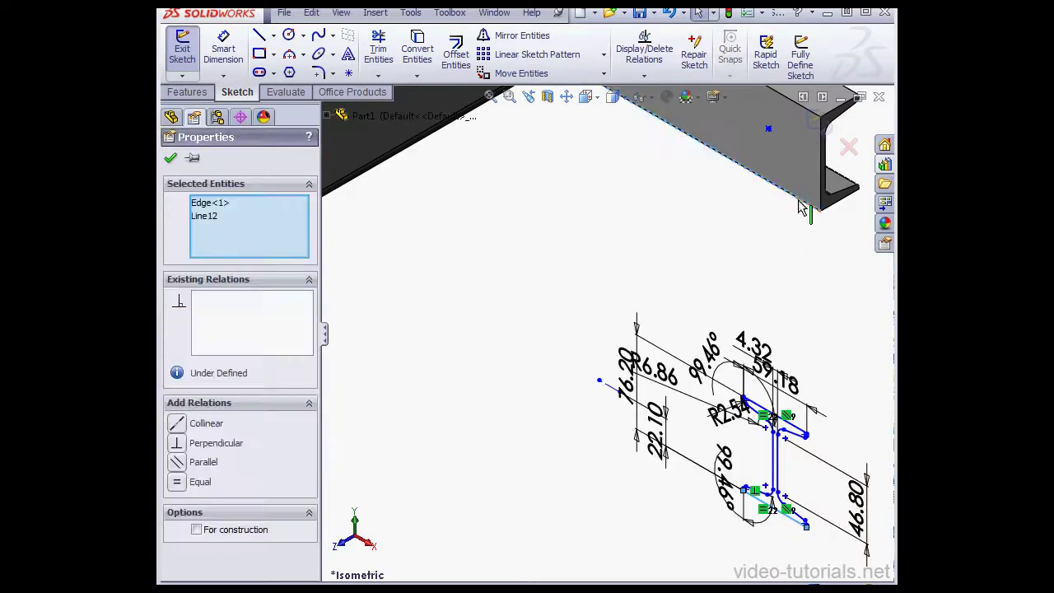
left_click(191, 424)
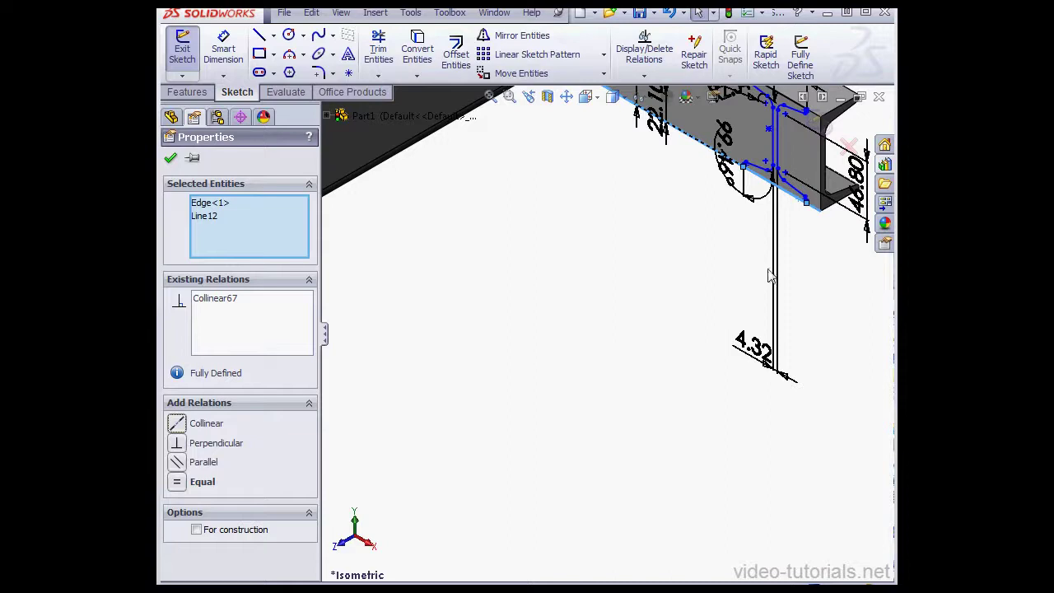
Dimension the lower flange's outer end point 15 mm from the channel face's lower end corner and exit the sketch
left_click(566, 97)
mouse_move(780, 142)
left_mouse_down()
mouse_move(698, 294)
mouse_move(661, 335)
left_mouse_up()
left_click(566, 97)
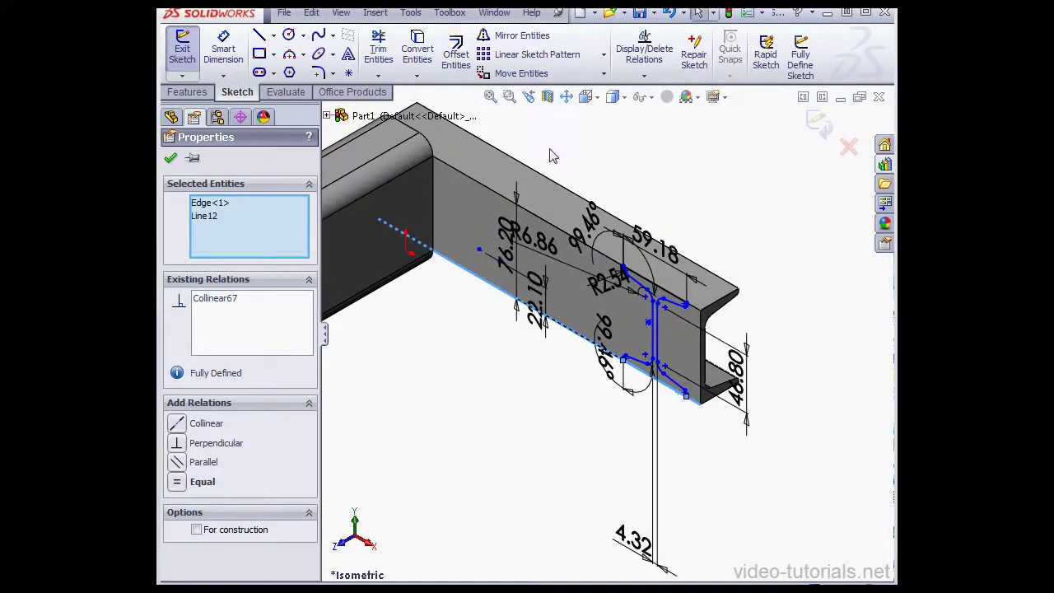
left_click(422, 339)
left_click(223, 48)
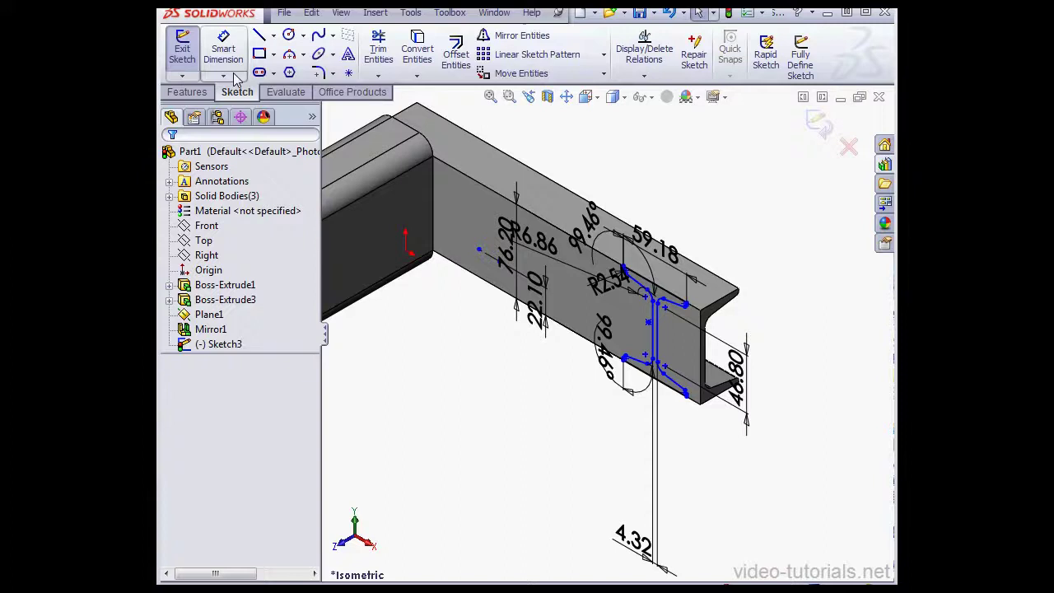
scroll(692, 413, "down", 2)
scroll(692, 413, "down", 2)
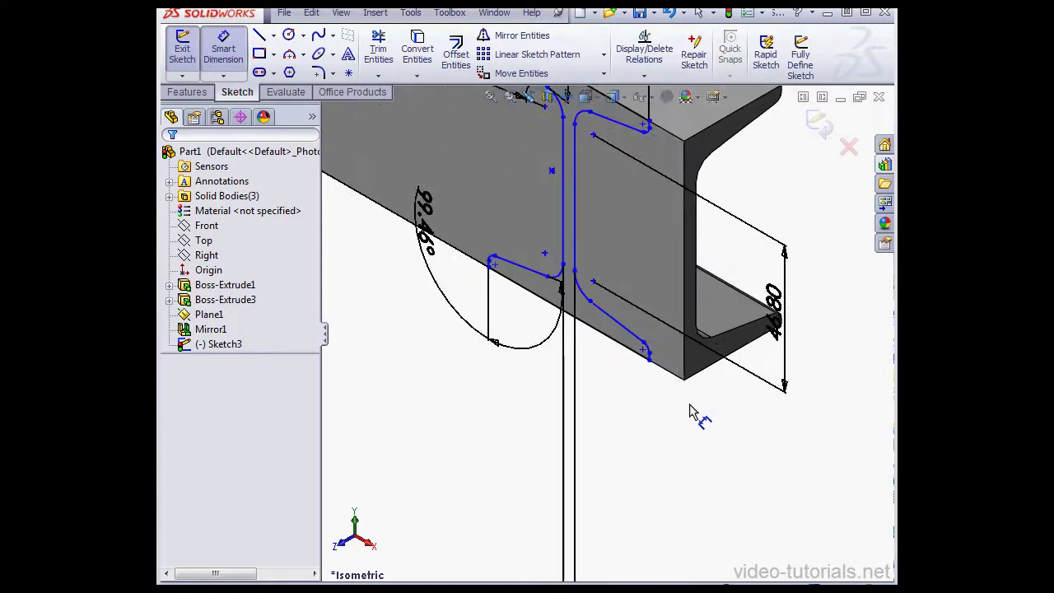
left_click(650, 362)
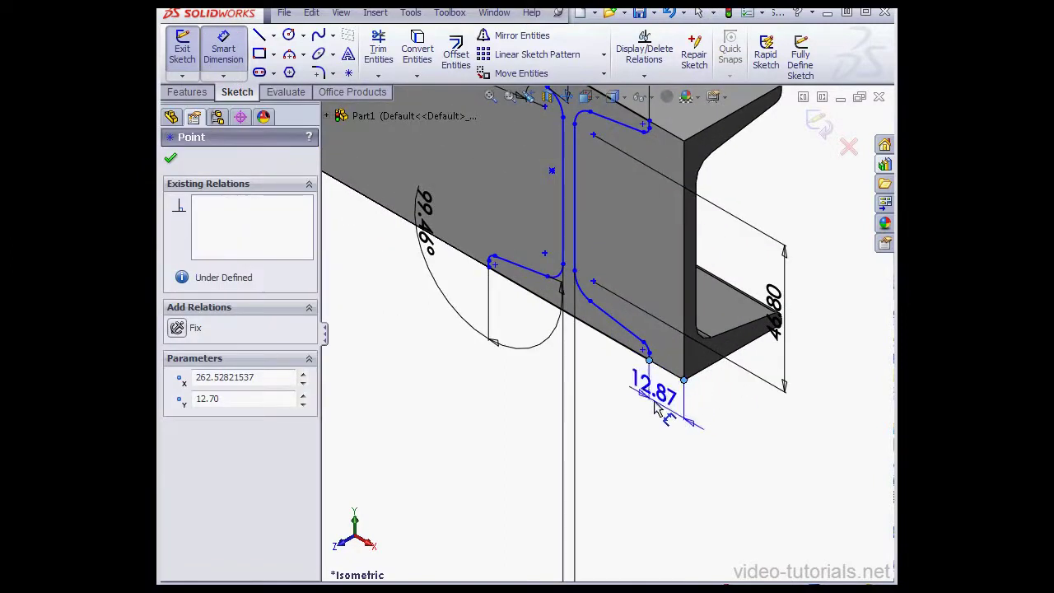
left_click(675, 412)
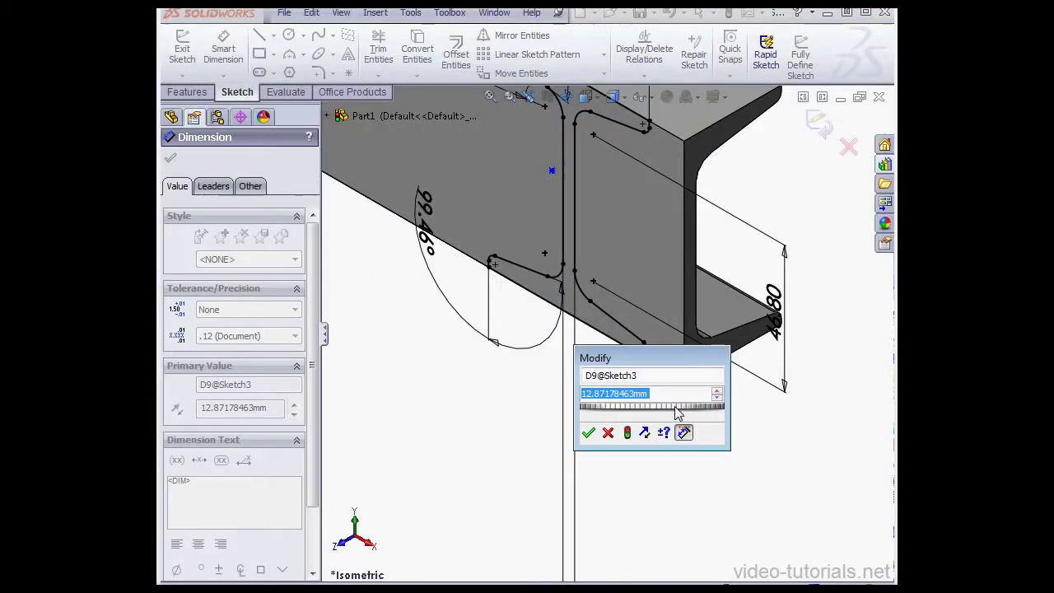
type("15")
mouse_move(653, 422)
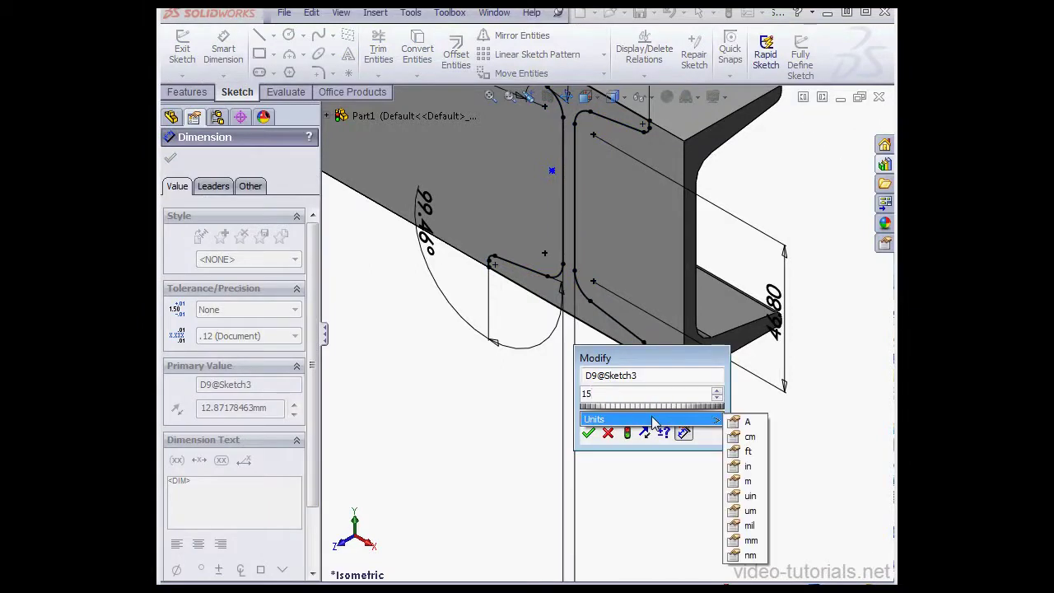
key("Return")
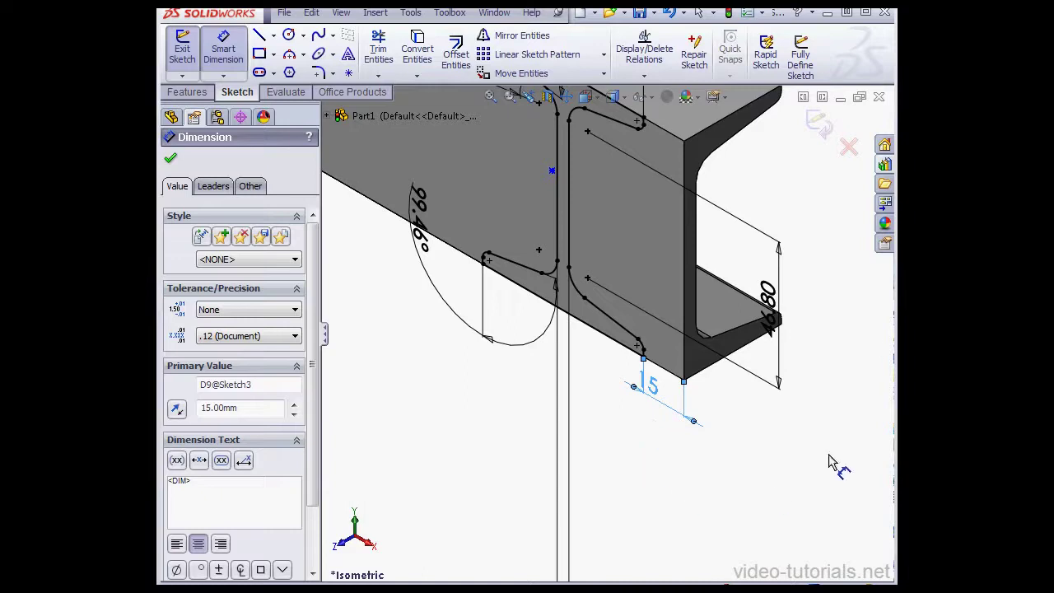
left_click(848, 148)
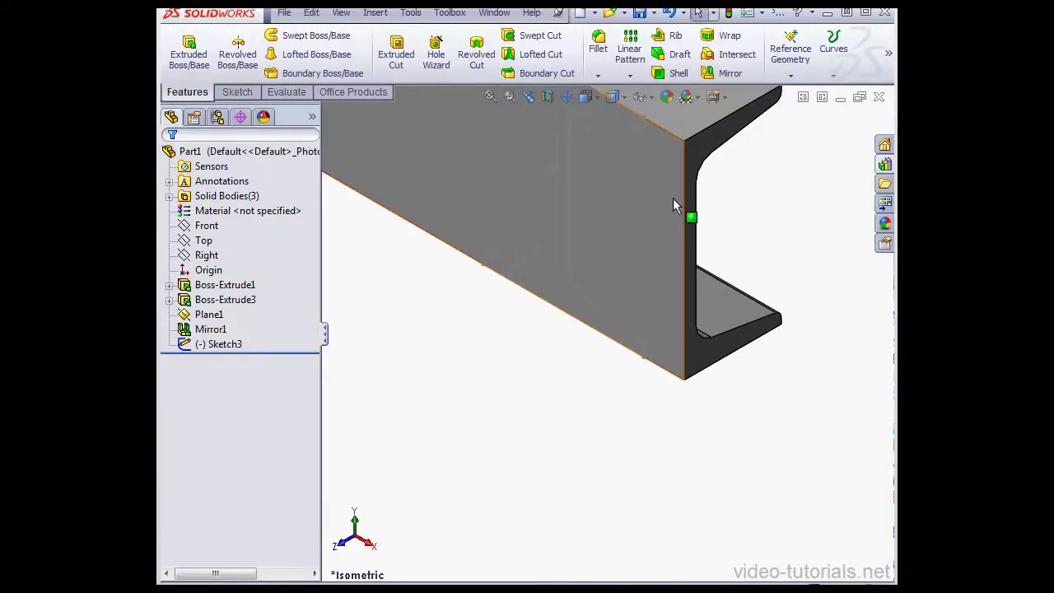
Extrude the S beam sketch to a blind depth of 500 mm towards the opposite channel, with merging disabled
left_click(490, 96)
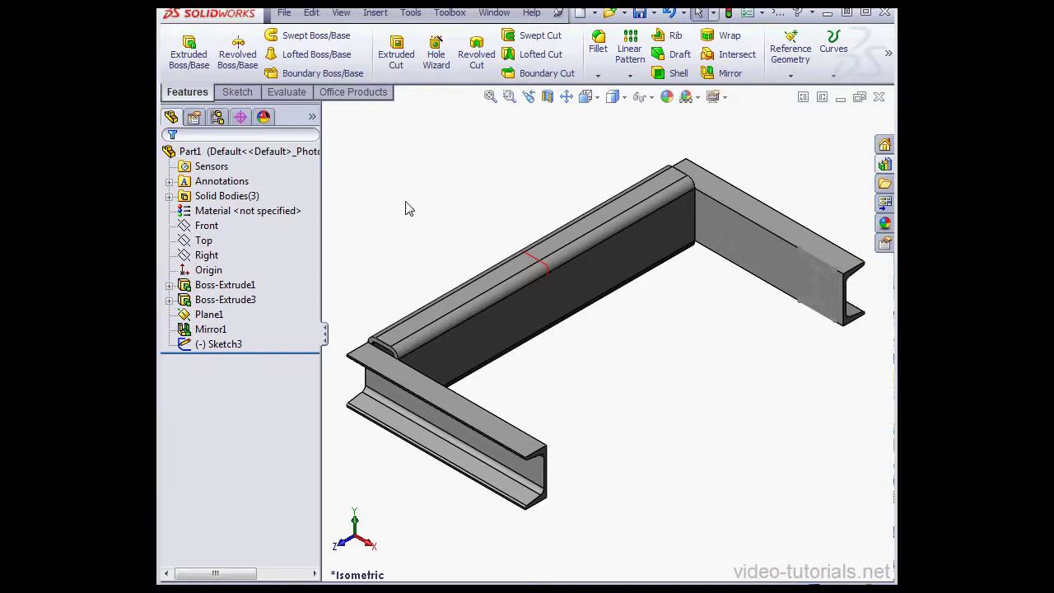
left_click(222, 345)
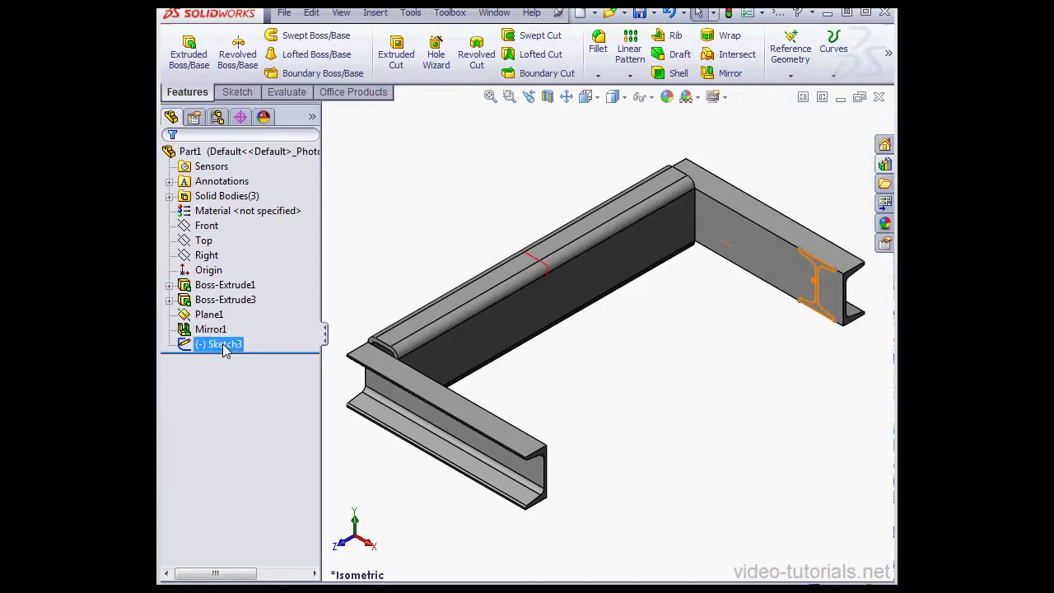
left_click(189, 53)
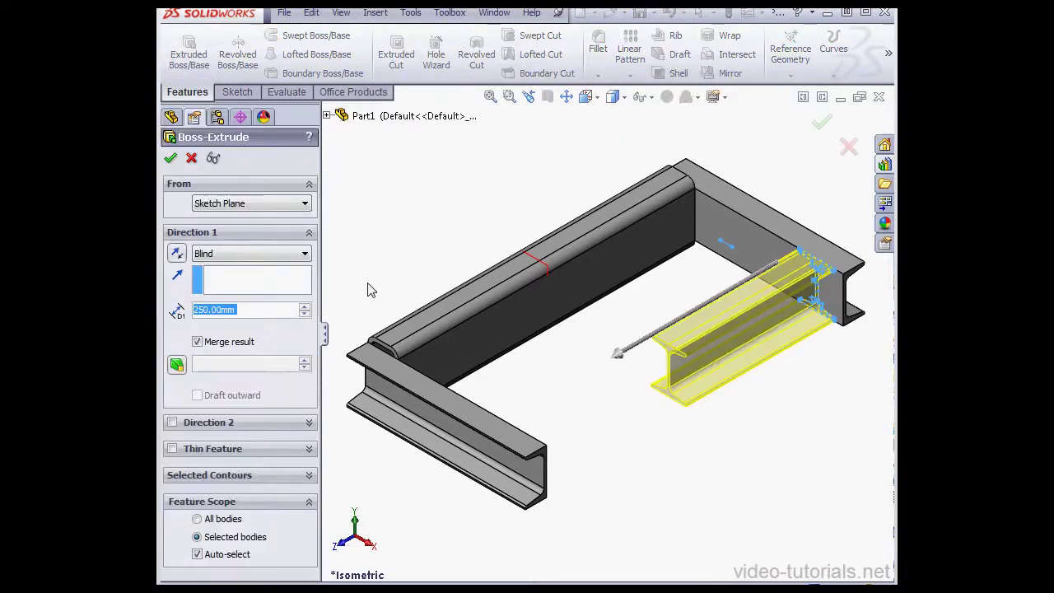
type("5")
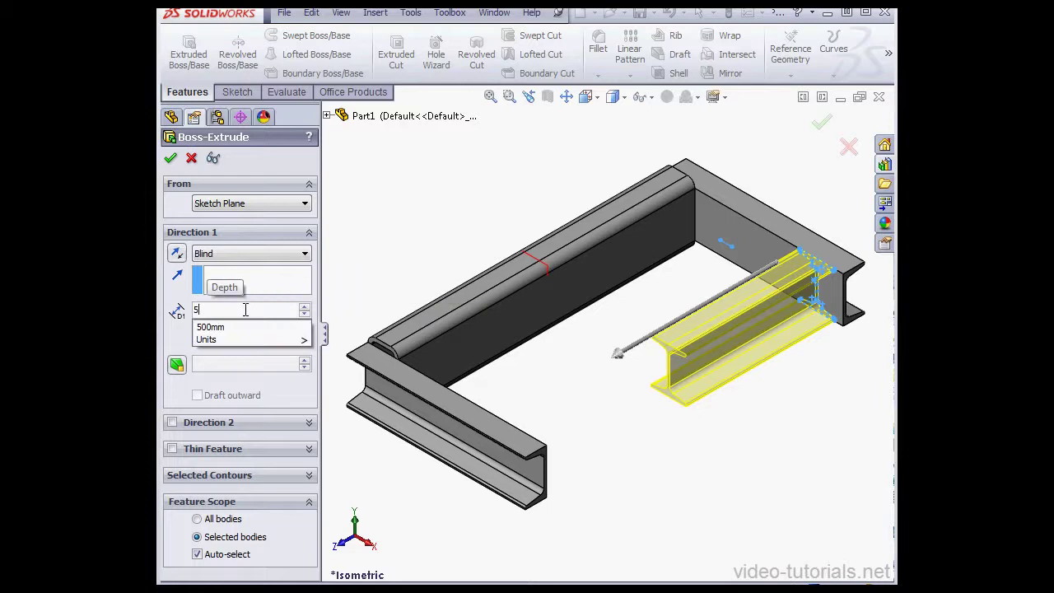
type("00")
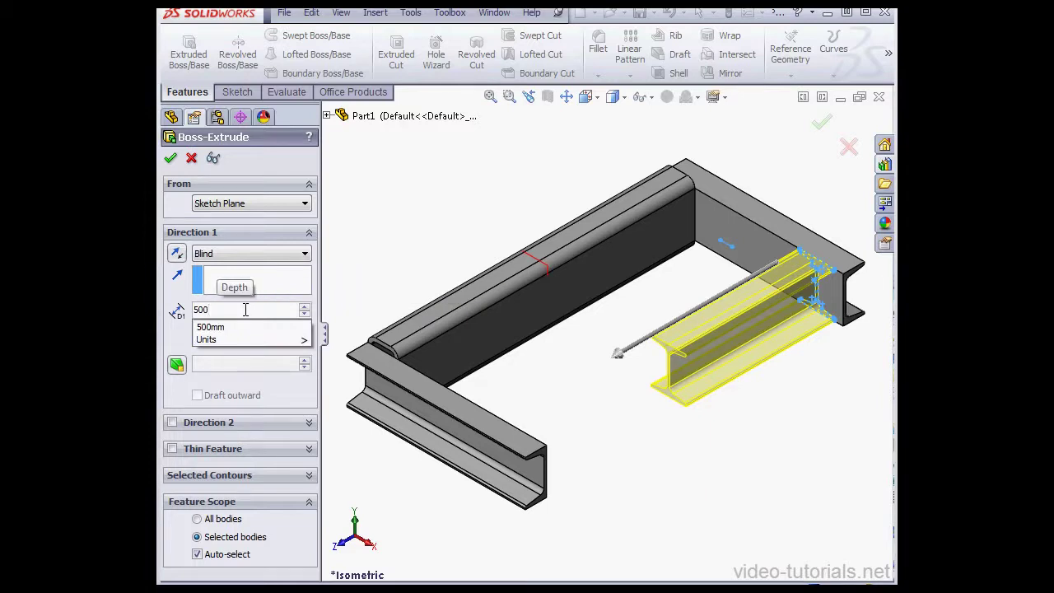
key("Return")
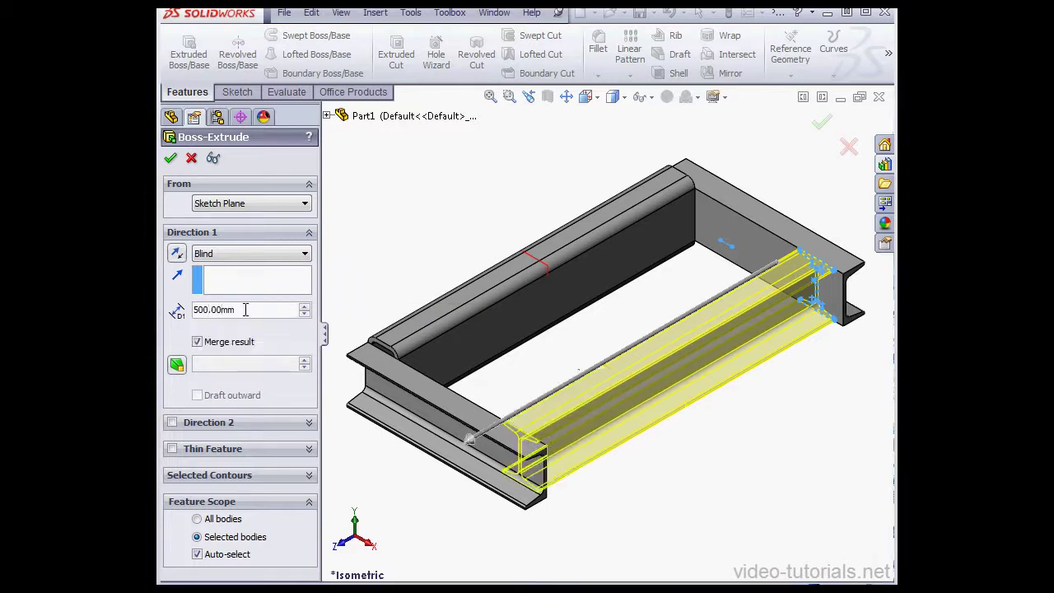
left_click(197, 342)
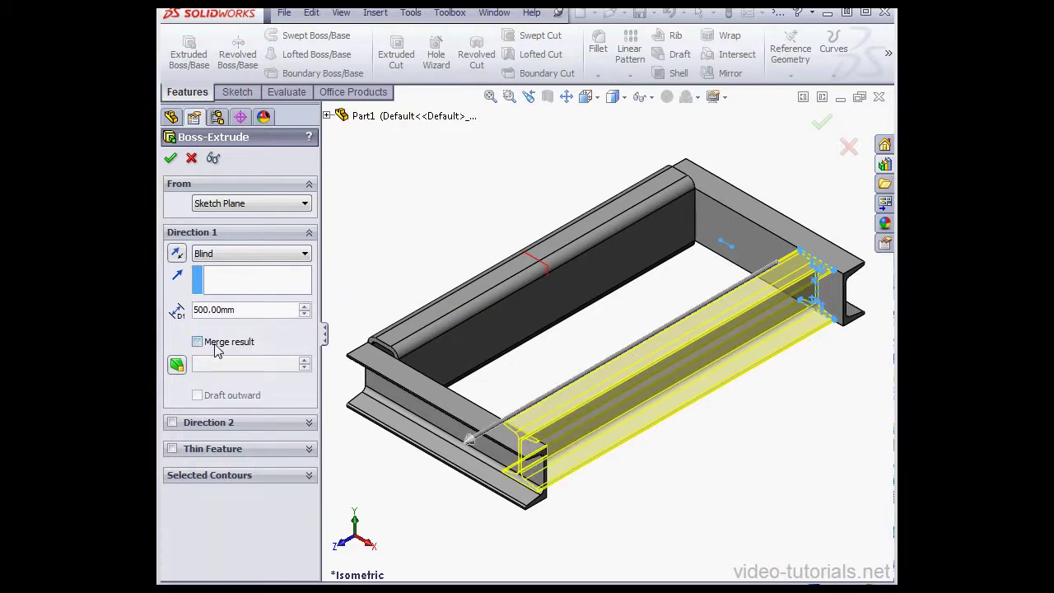
left_click(170, 157)
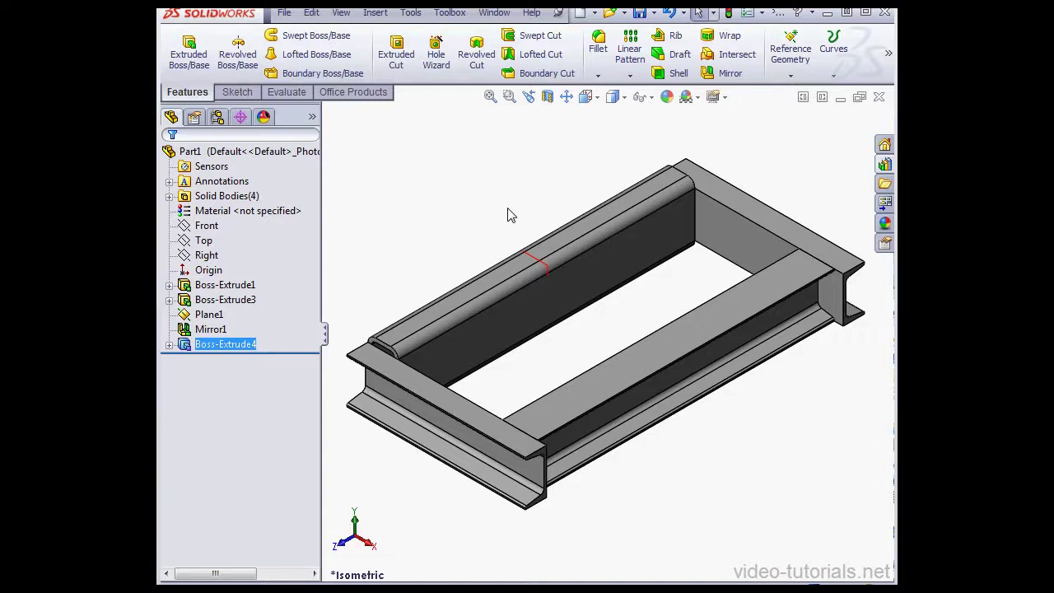
Make the Weldments commands available and add a Weldment feature to the part
right_click(369, 98)
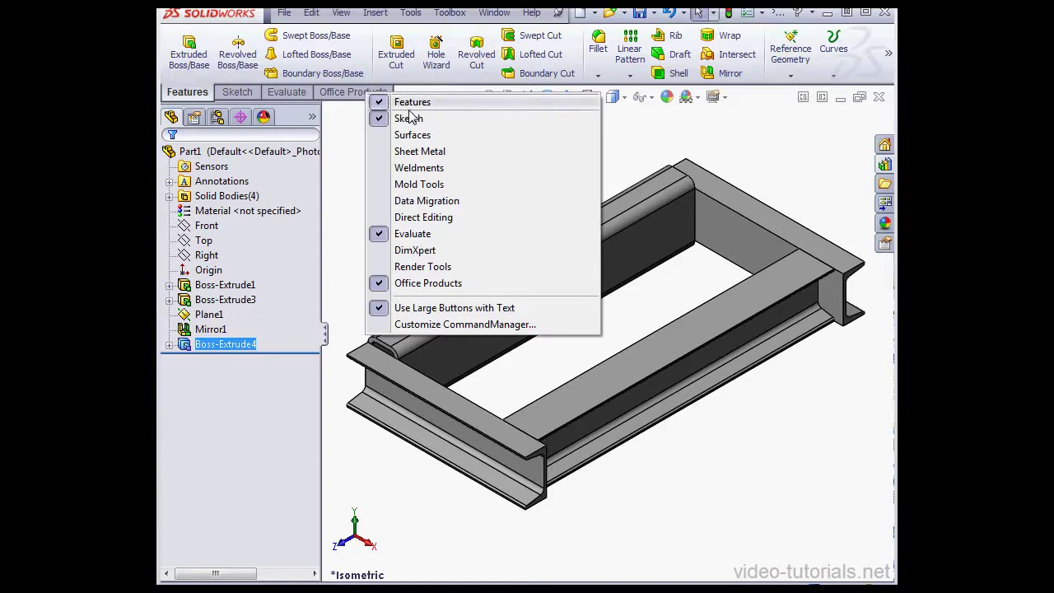
left_click(440, 170)
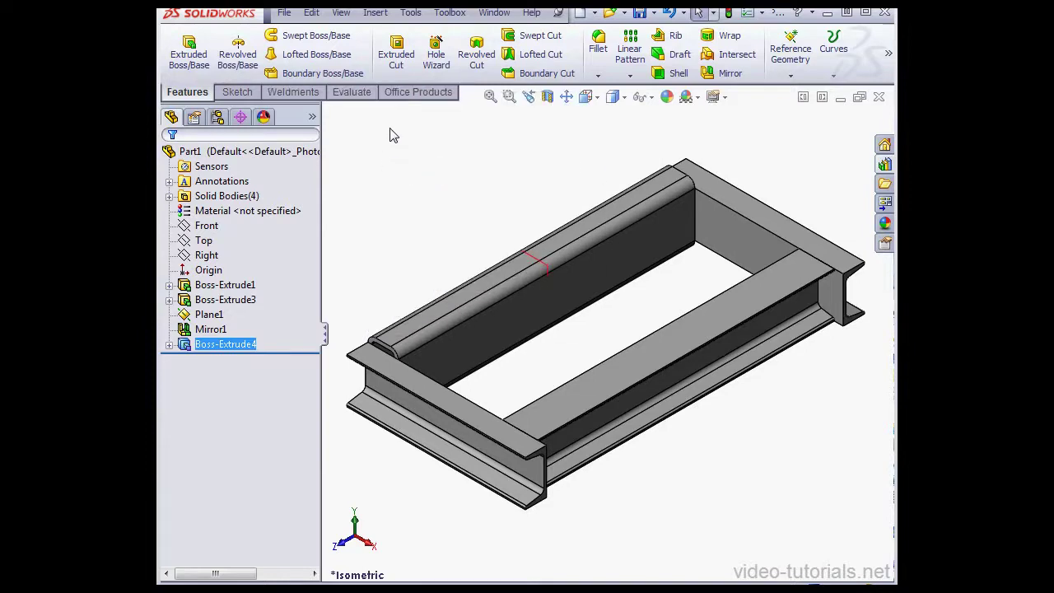
left_click(293, 92)
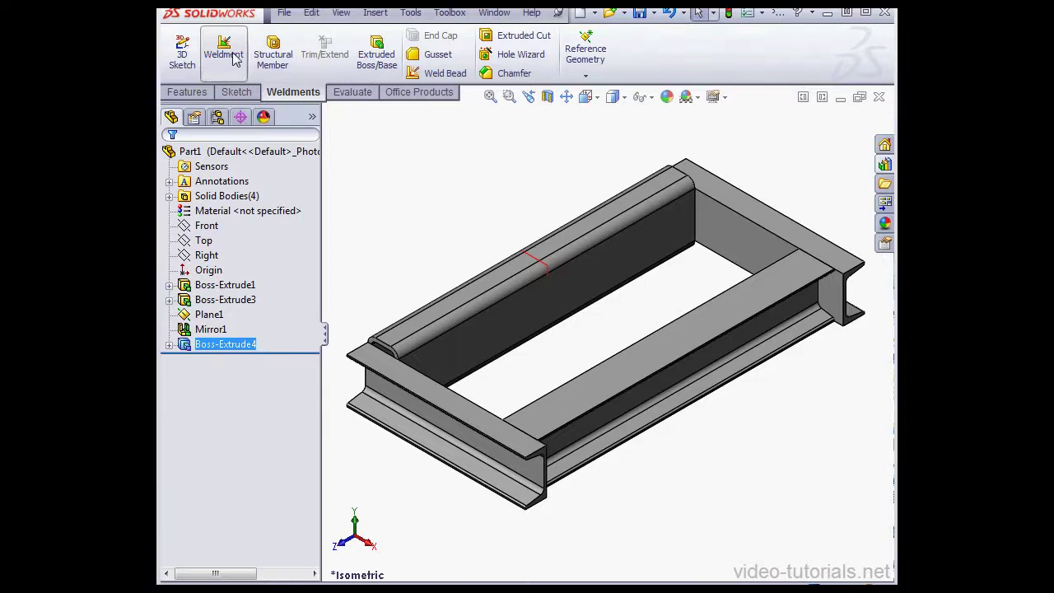
left_click(376, 13)
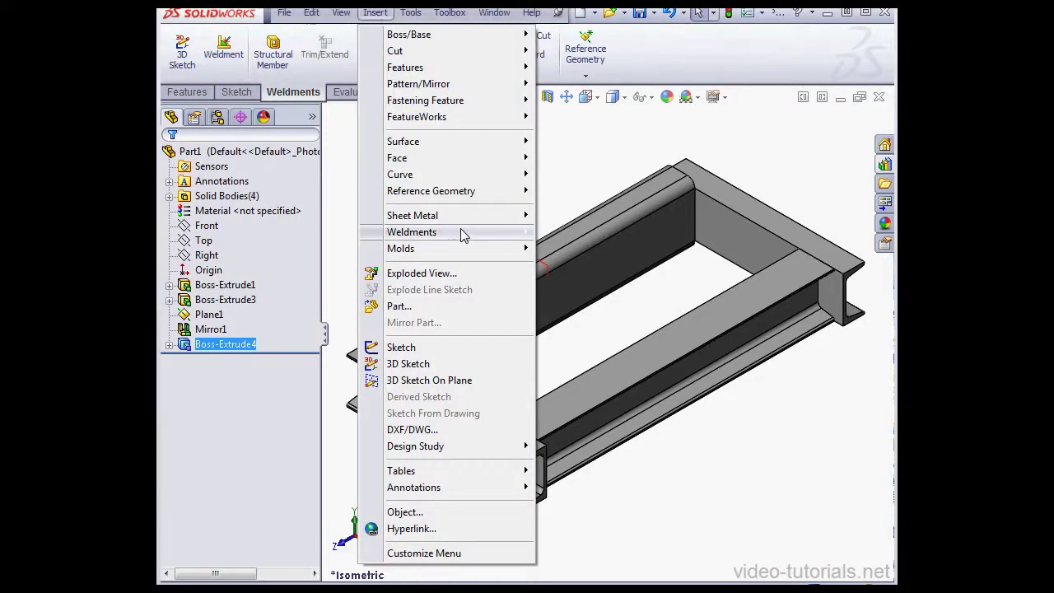
mouse_move(461, 234)
left_click(579, 233)
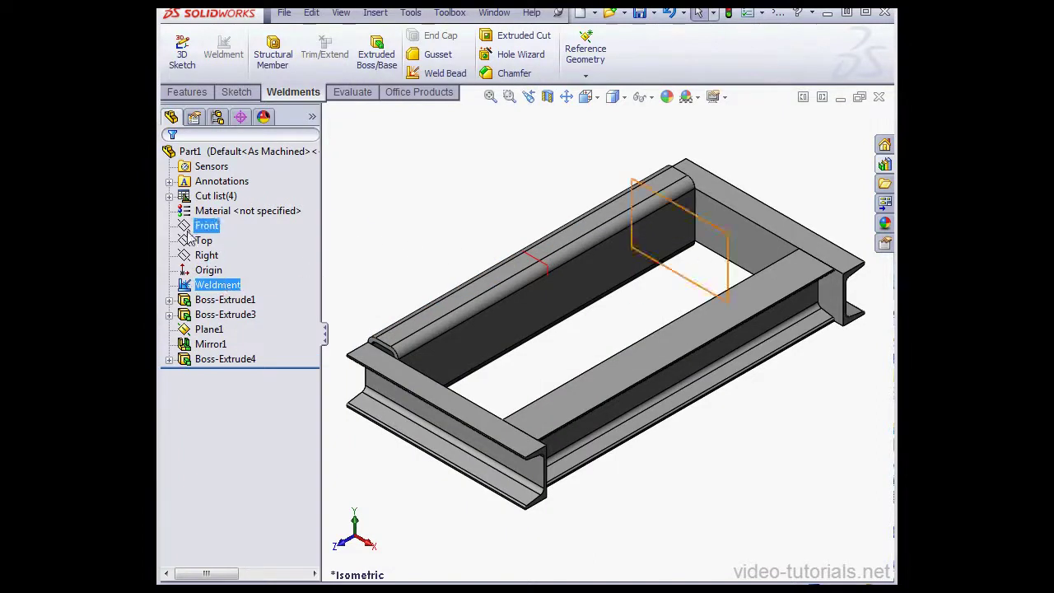
Expand the weldment cut list and update it to group the bodies into cut list items
left_click(169, 196)
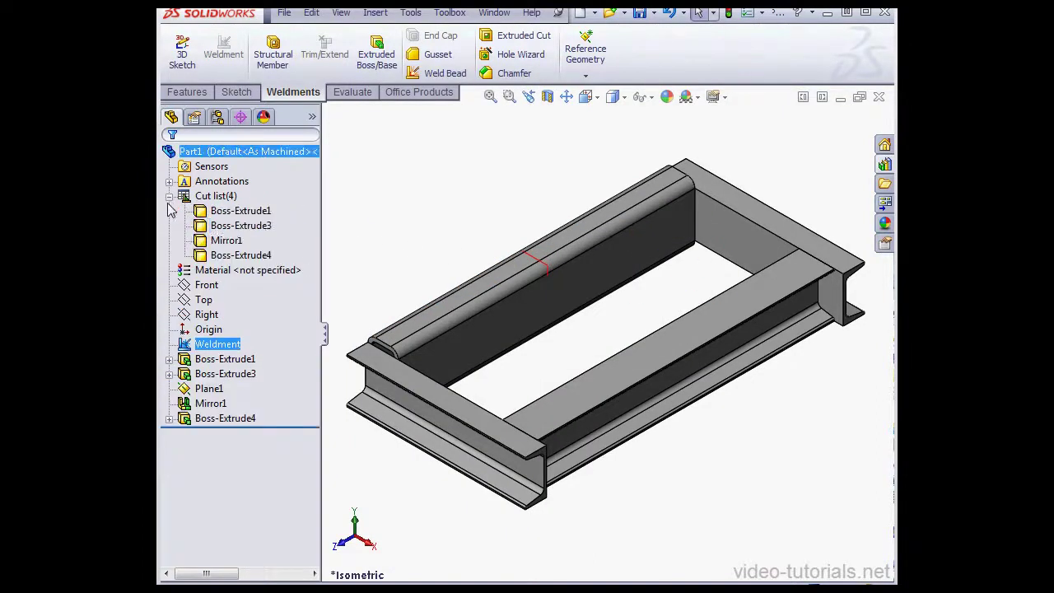
right_click(222, 202)
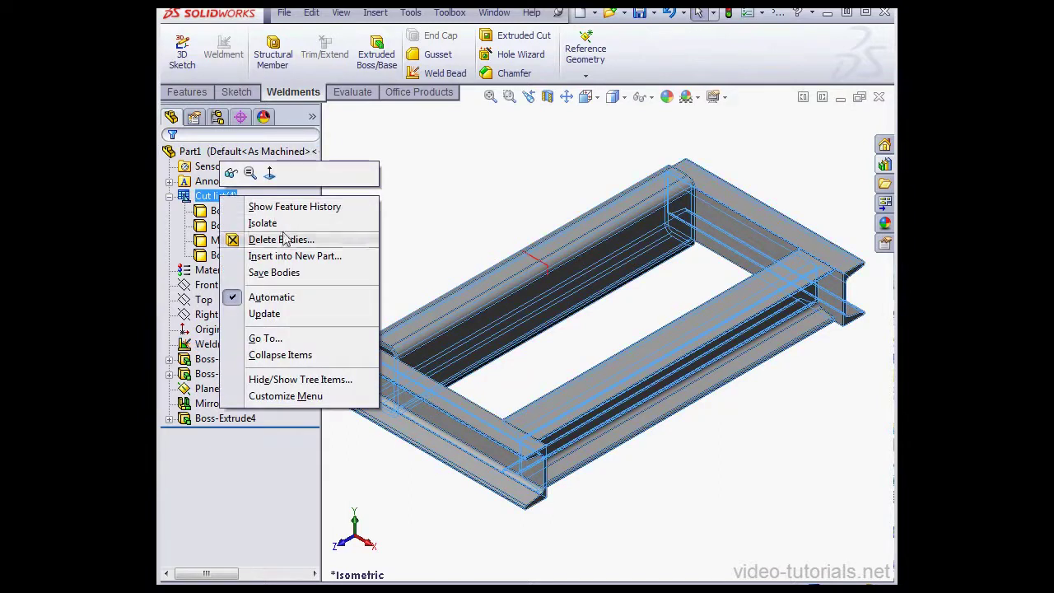
left_click(263, 317)
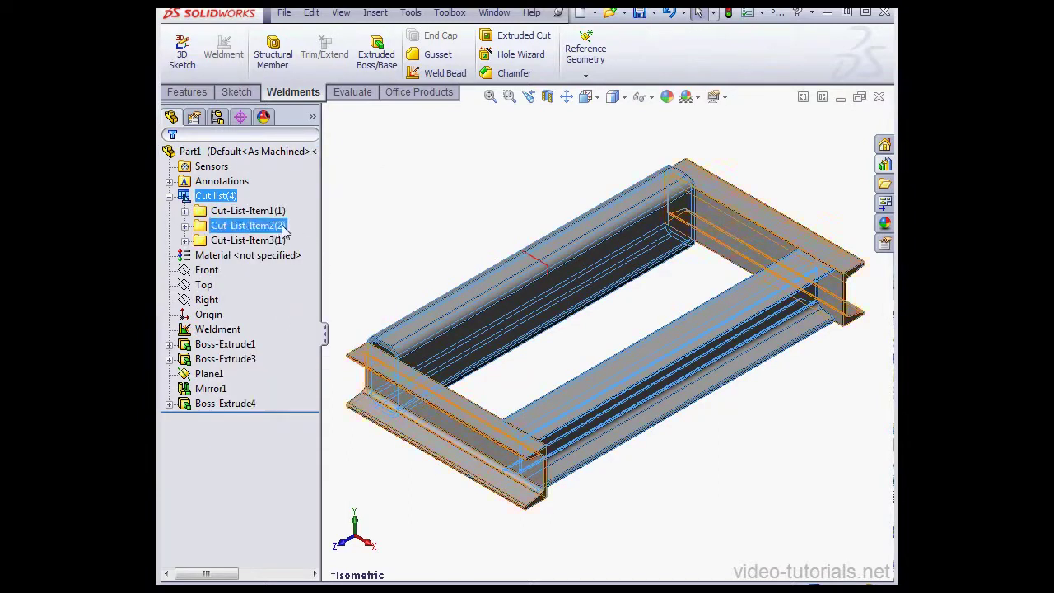